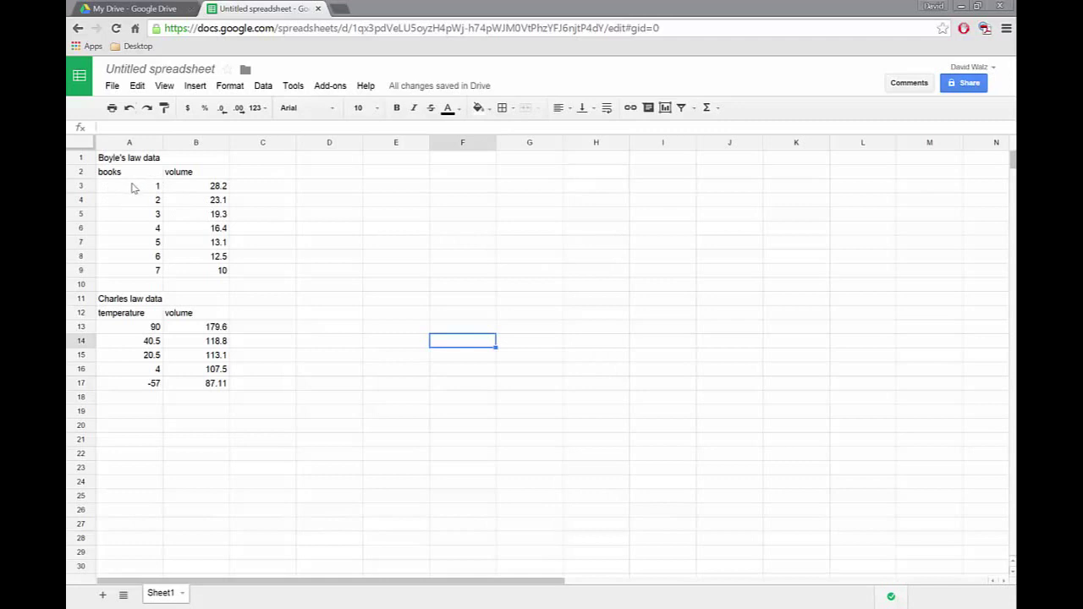
Select the Boyle's law data A3:B9 and insert a new chart from it.
{"action": "left_click_drag", "start_coordinate": [126, 186], "coordinate": [191, 271]}
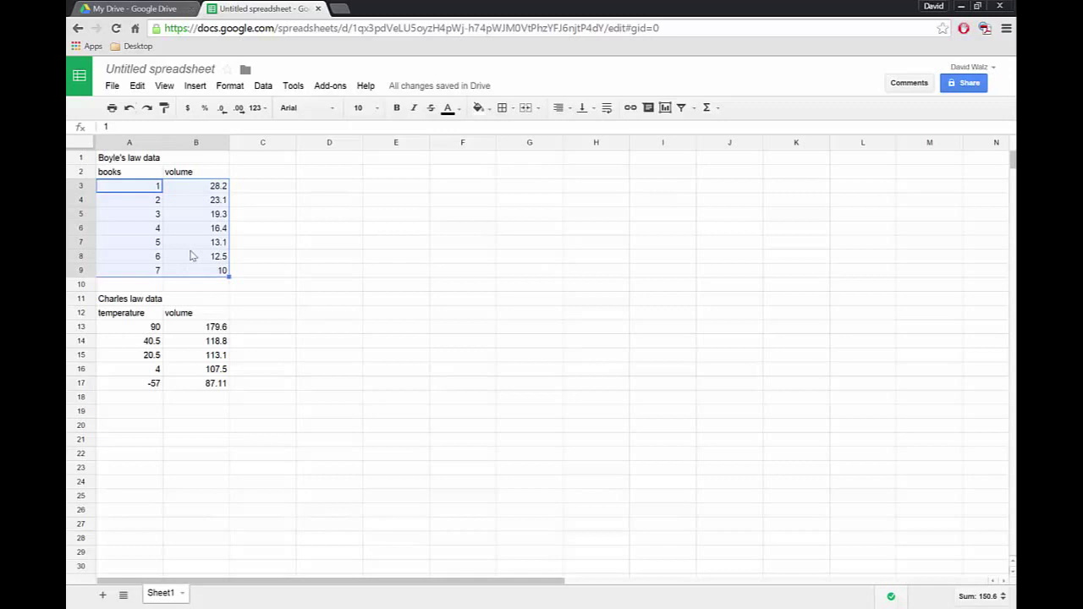
{"action": "left_click", "coordinate": [196, 87]}
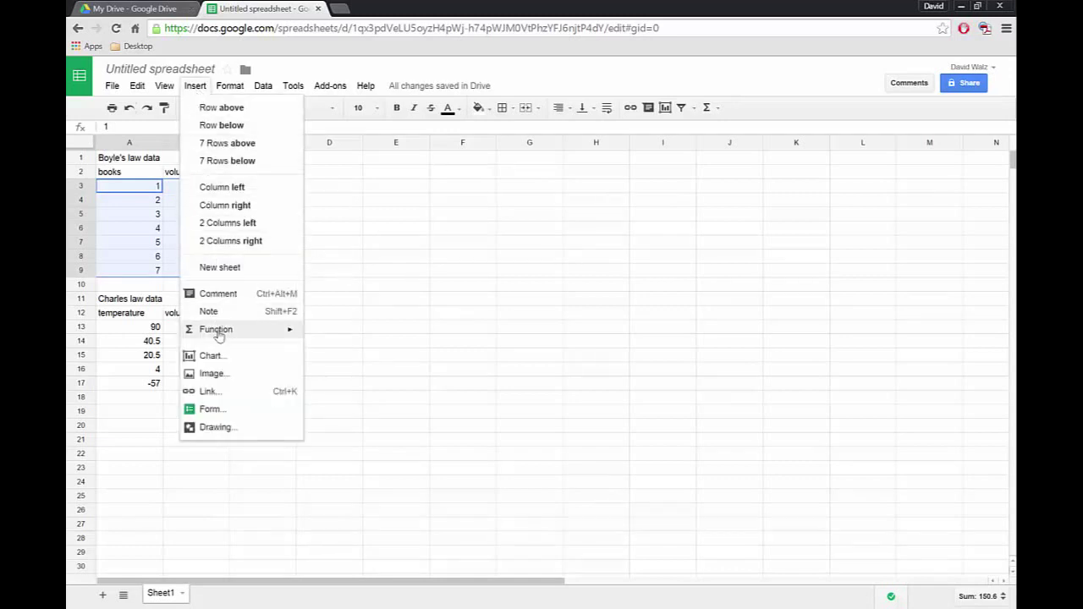
{"action": "left_click", "coordinate": [210, 357]}
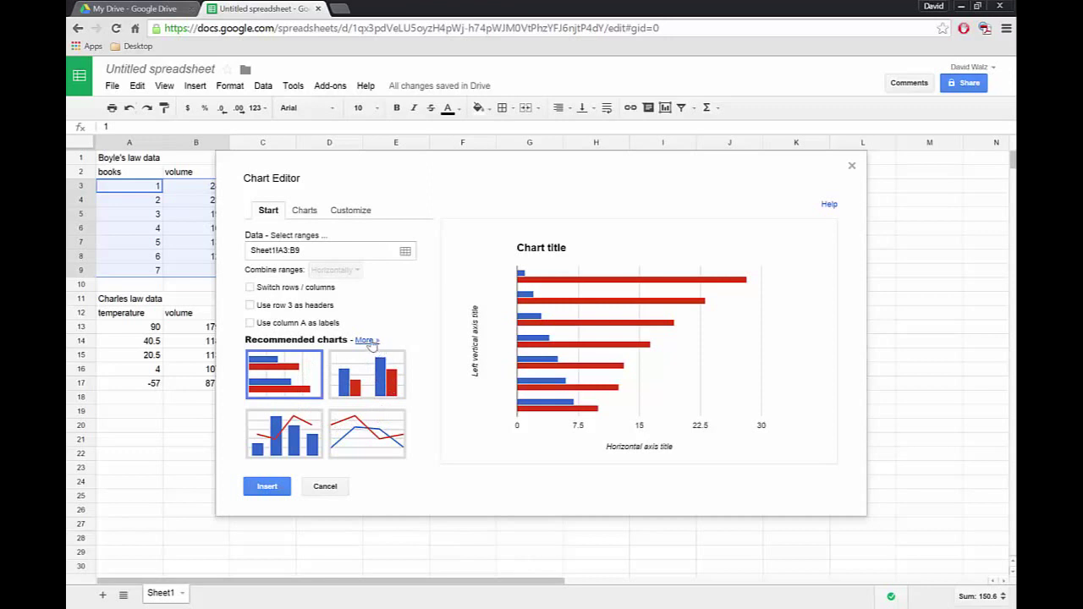
Change the Boyle's law chart from bars to a basic scatter chart.
{"action": "left_click", "coordinate": [365, 340]}
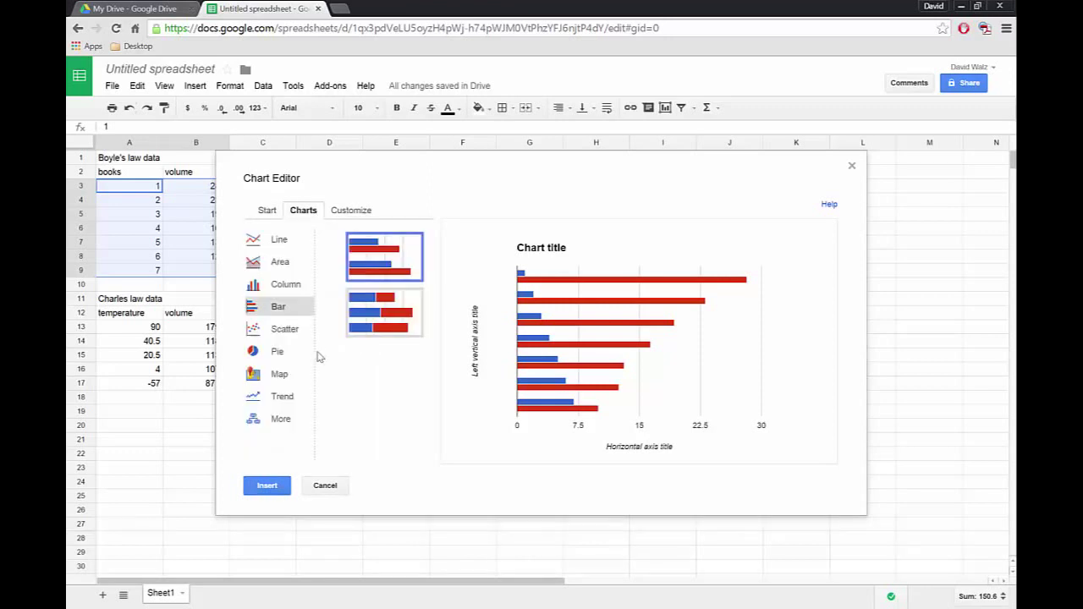
{"action": "left_click", "coordinate": [282, 335]}
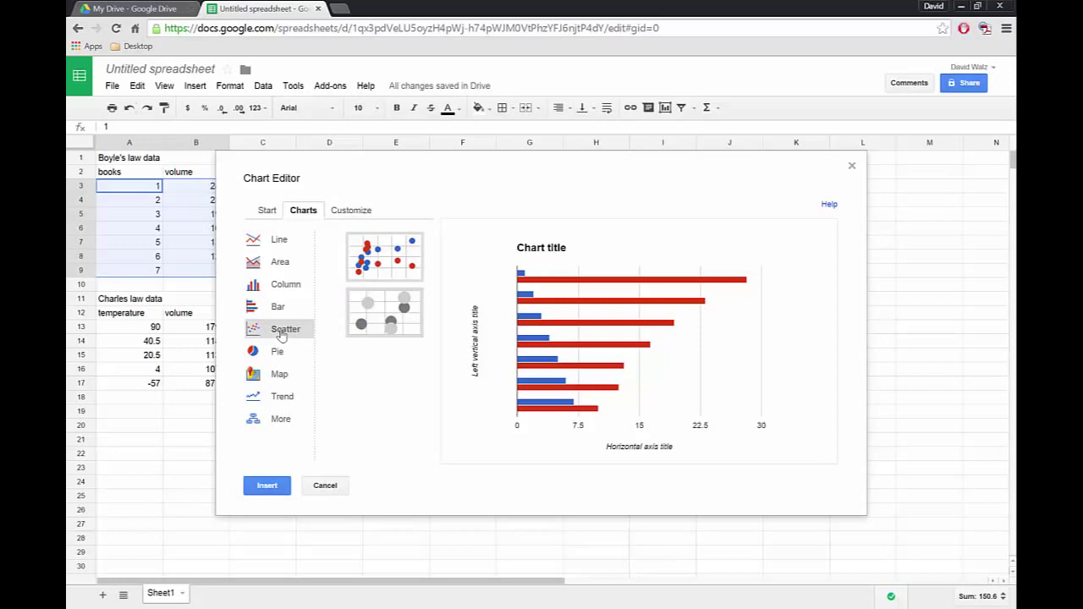
{"action": "left_click", "coordinate": [383, 266]}
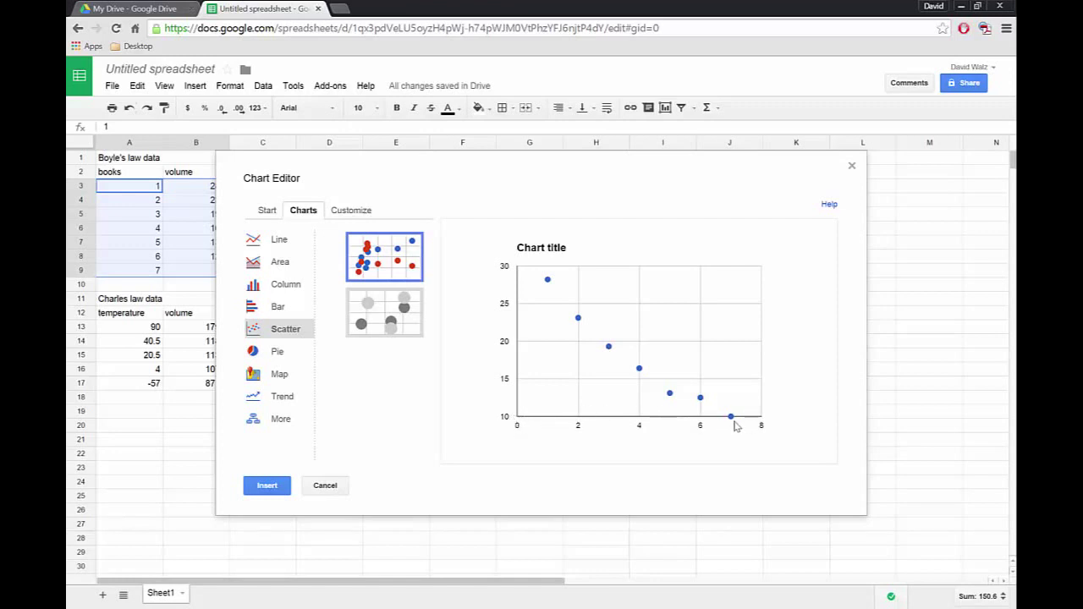
{"action": "mouse_move", "coordinate": [732, 418]}
Set the left vertical axis minimum to 0 so volume runs from 0 to 30.
{"action": "left_click", "coordinate": [360, 215]}
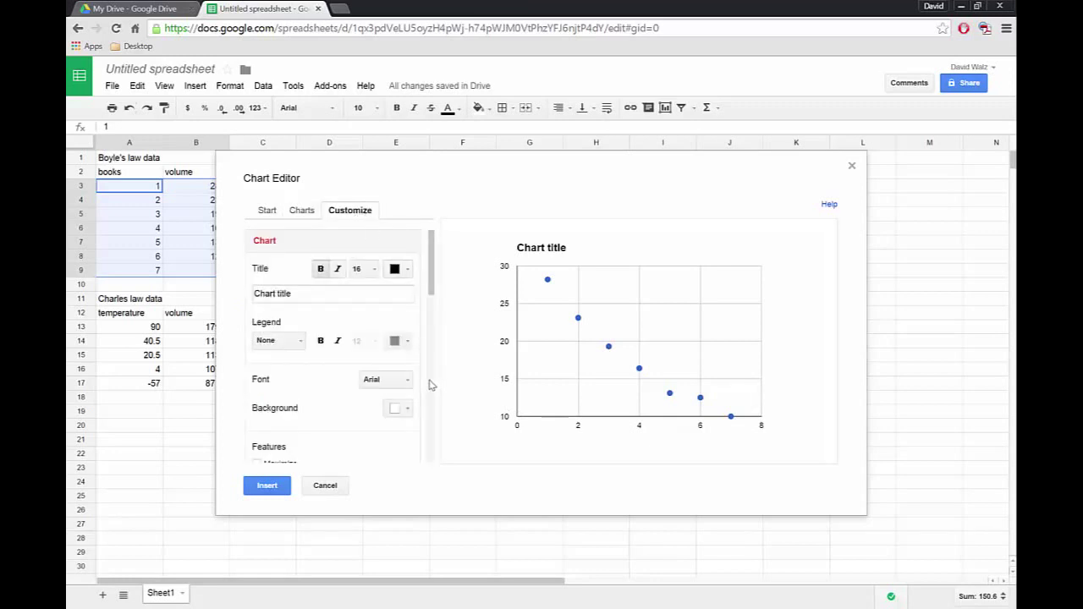
{"action": "scroll", "coordinate": [433, 439], "scroll_direction": "down", "scroll_amount": 2}
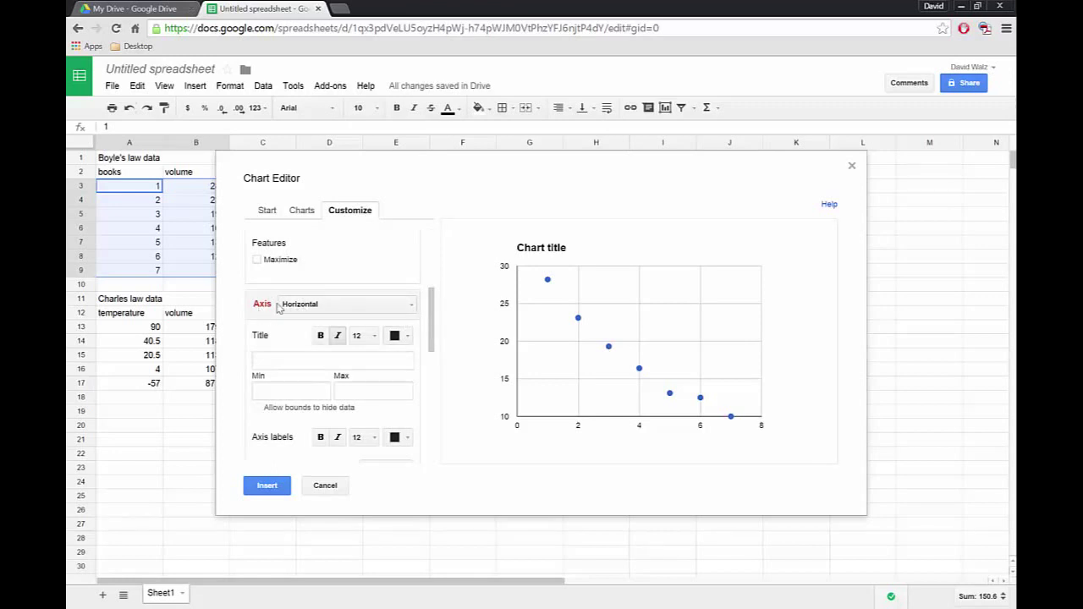
{"action": "left_click", "coordinate": [410, 306]}
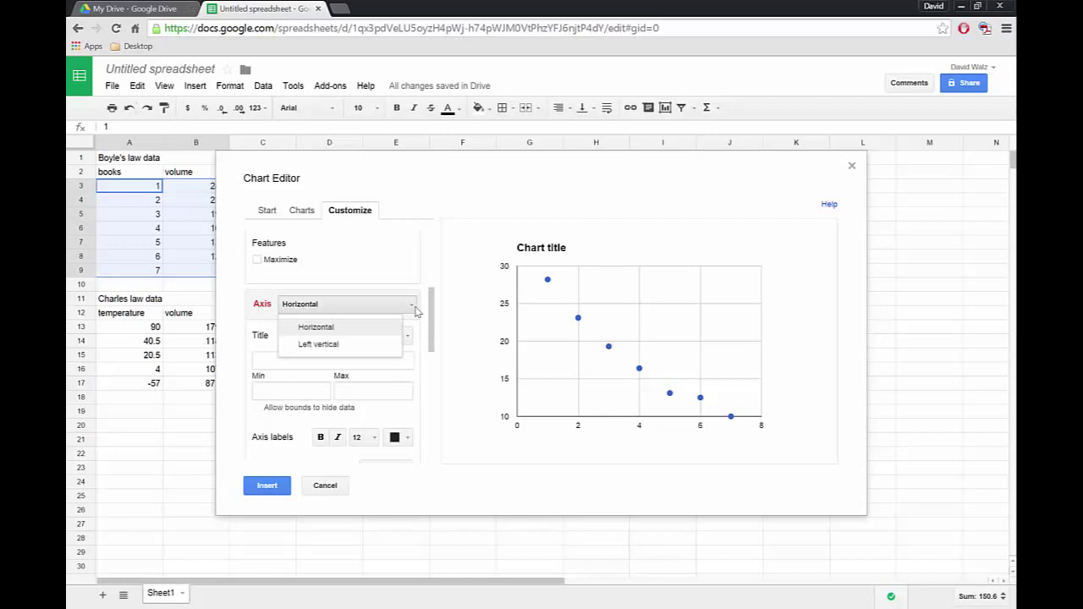
{"action": "left_click", "coordinate": [319, 345]}
{"action": "left_click", "coordinate": [287, 403]}
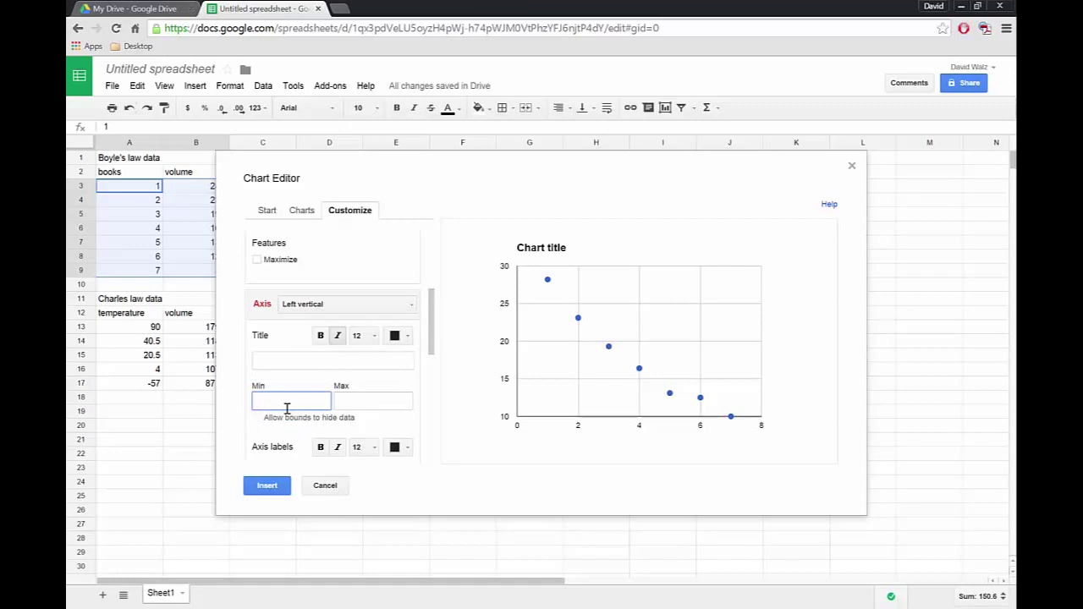
{"action": "type", "text": "0"}
{"action": "left_click", "coordinate": [404, 385]}
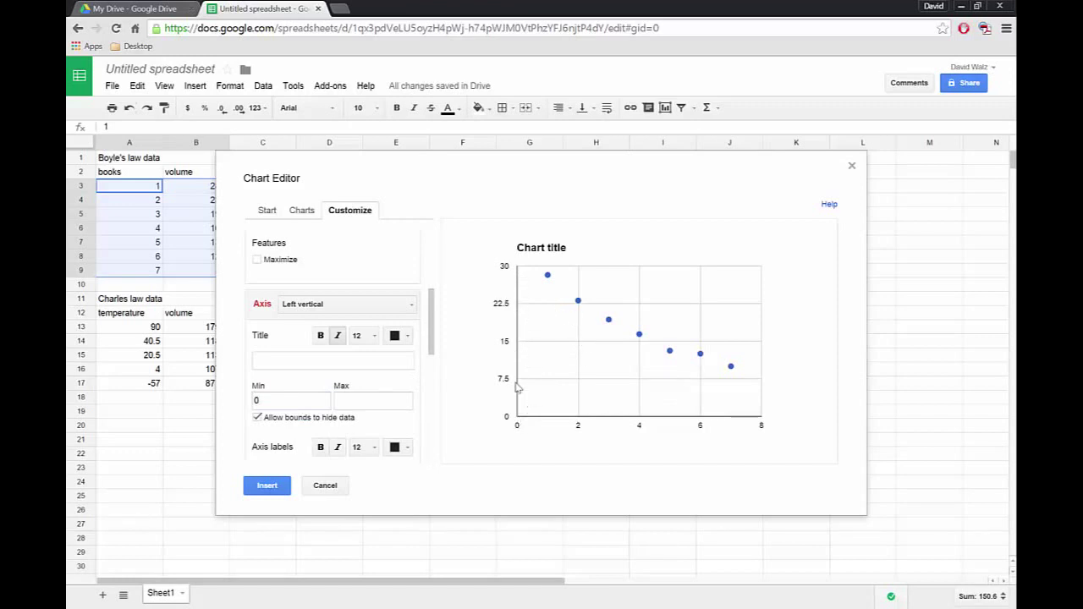
{"action": "scroll", "coordinate": [338, 380], "scroll_direction": "down", "scroll_amount": 4}
Add an exponential trendline (y = 32.475e^-0.169x) through the Boyle's law points.
{"action": "left_click", "coordinate": [409, 441]}
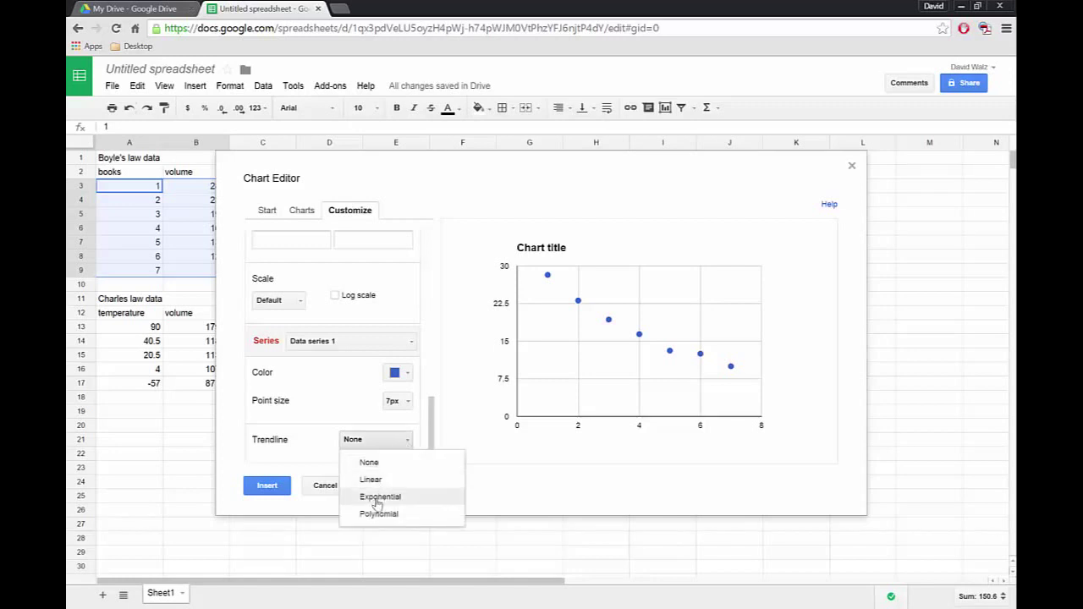
{"action": "left_click", "coordinate": [377, 499]}
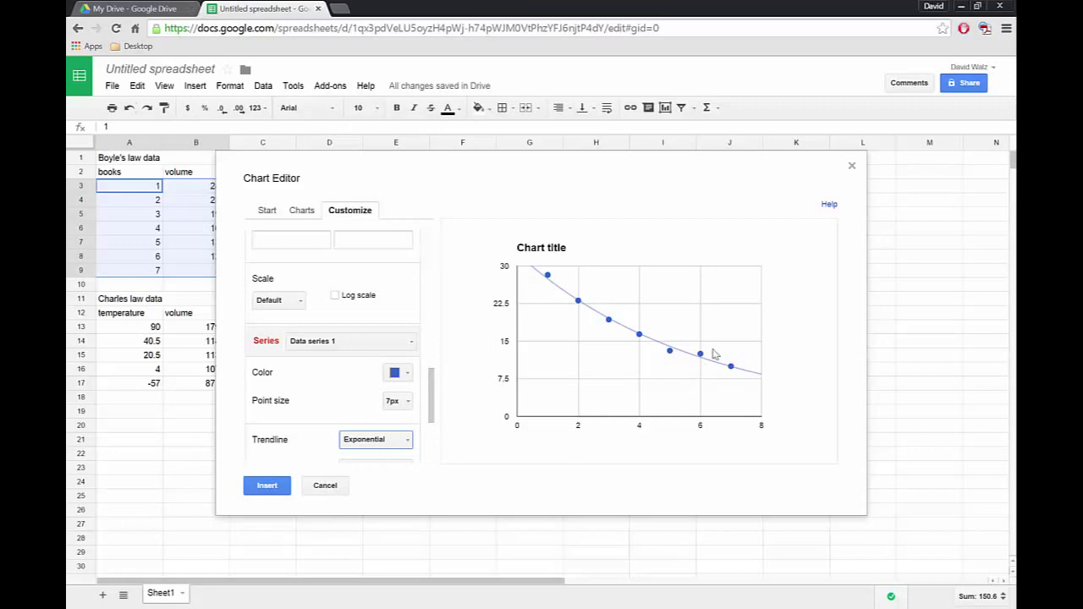
{"action": "mouse_move", "coordinate": [712, 357]}
{"action": "left_click", "coordinate": [433, 405]}
{"action": "left_click_drag", "start_coordinate": [433, 405], "coordinate": [431, 381]}
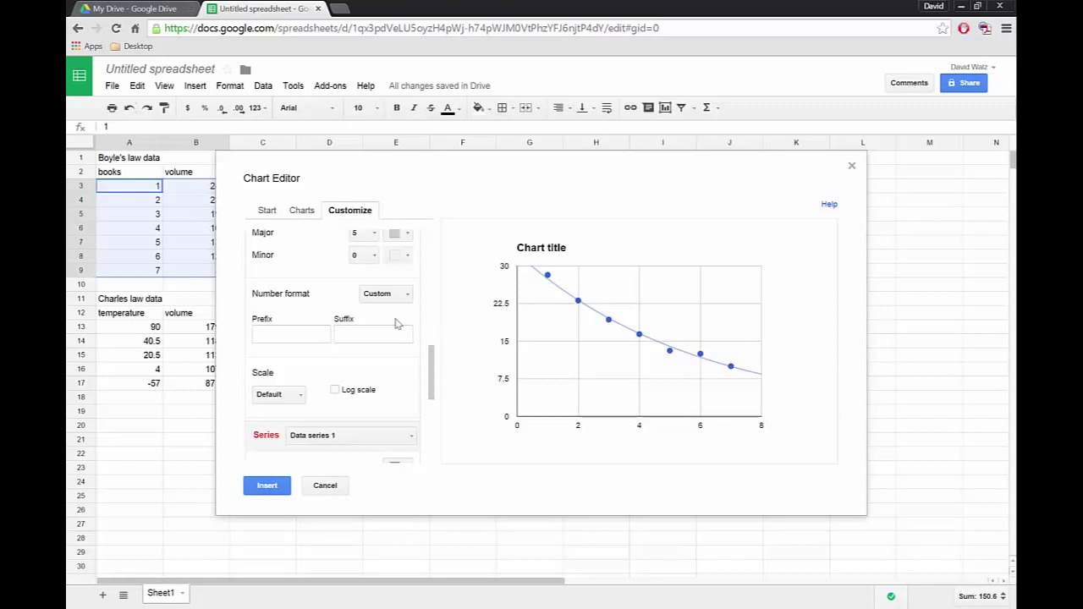
Set the horizontal axis maximum to 30 to extend the trendline.
{"action": "left_click_drag", "start_coordinate": [431, 399], "coordinate": [430, 314]}
{"action": "left_click", "coordinate": [409, 296]}
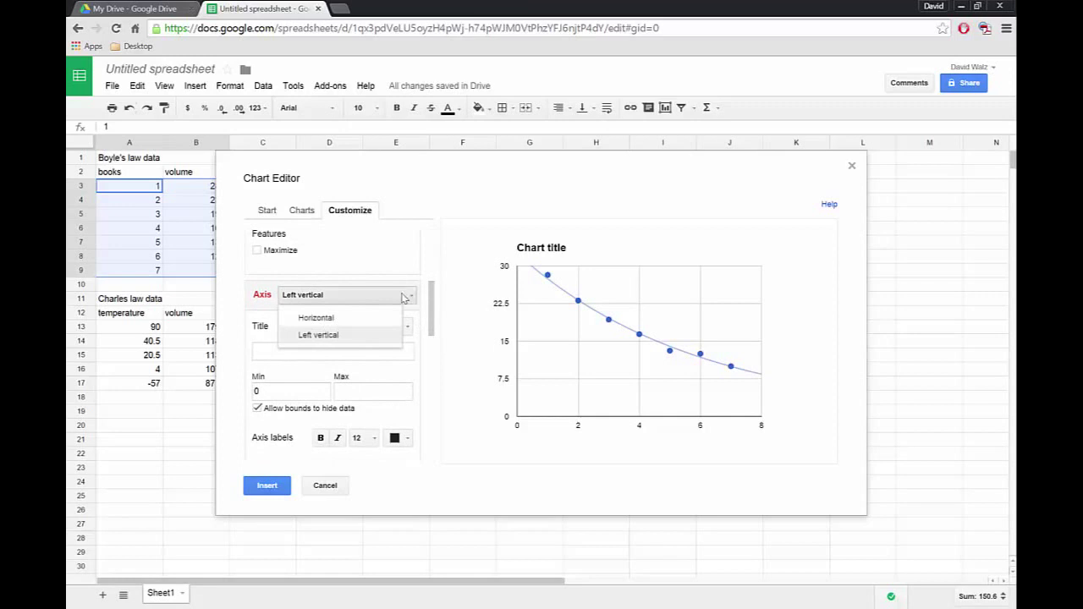
{"action": "left_click", "coordinate": [316, 318]}
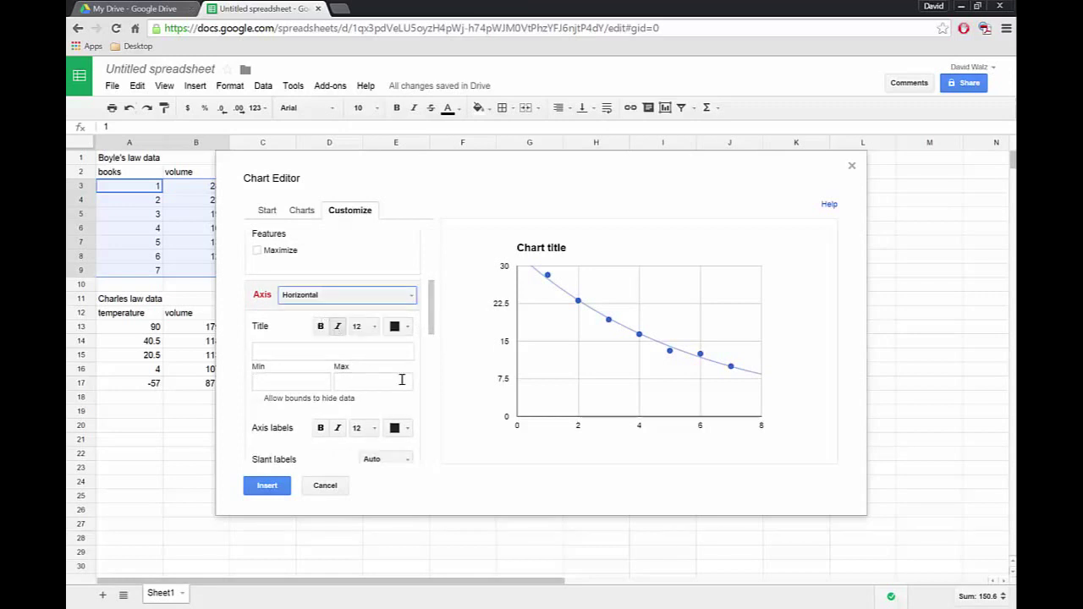
{"action": "left_click", "coordinate": [375, 383]}
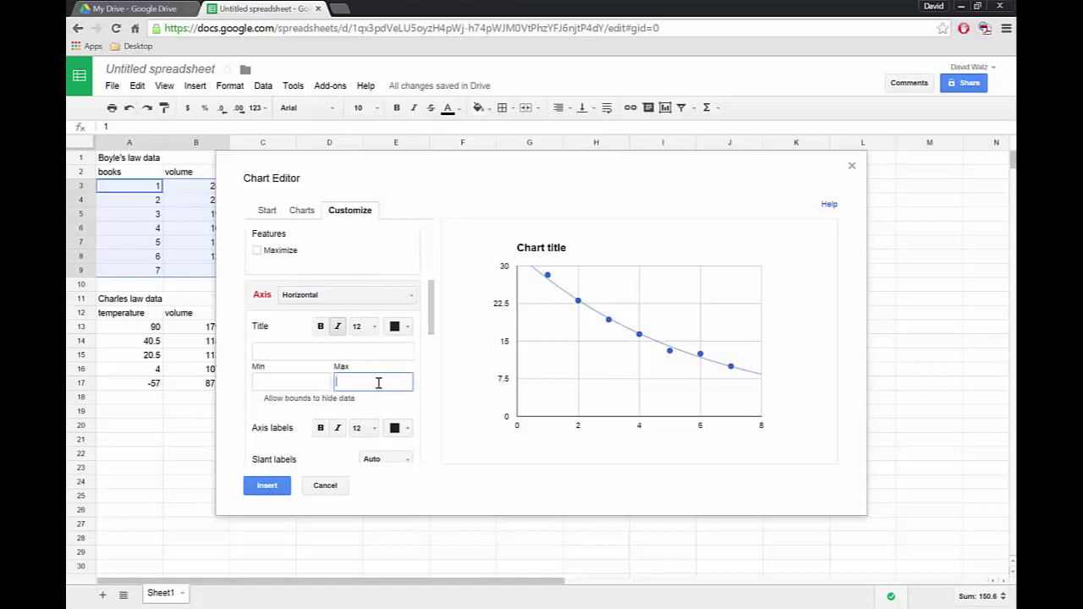
{"action": "type", "text": "309"}
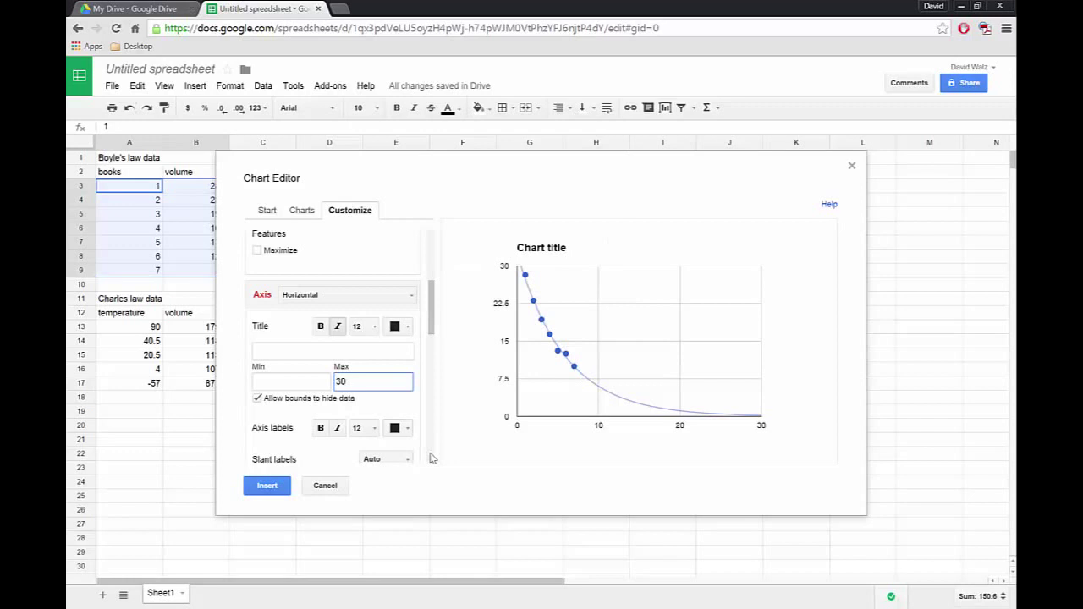
{"action": "scroll", "coordinate": [430, 457], "scroll_direction": "down", "scroll_amount": 3}
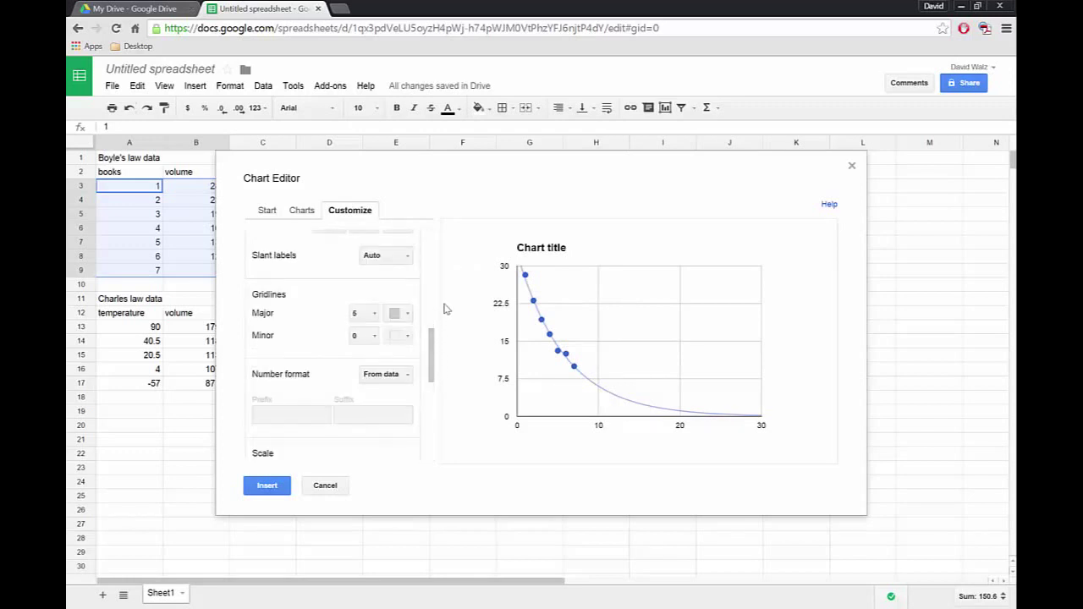
Replace the chart title with 'Boyle's Law PV Relationship'.
{"action": "left_click_drag", "start_coordinate": [432, 365], "coordinate": [438, 441]}
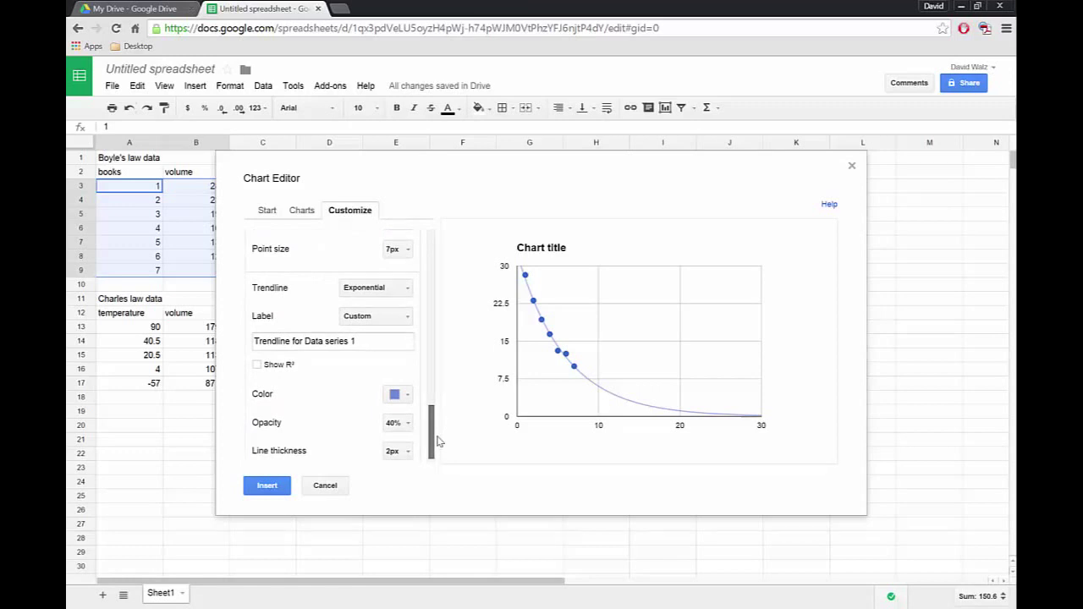
{"action": "left_click_drag", "start_coordinate": [438, 446], "coordinate": [440, 253]}
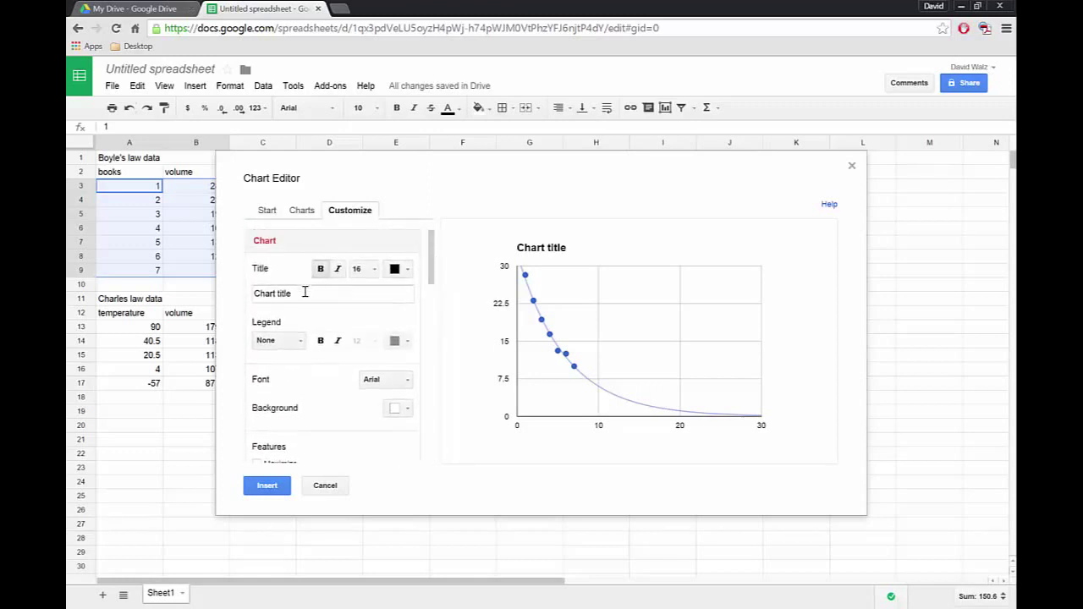
{"action": "left_click", "coordinate": [304, 292]}
{"action": "left_click_drag", "start_coordinate": [304, 292], "coordinate": [252, 312]}
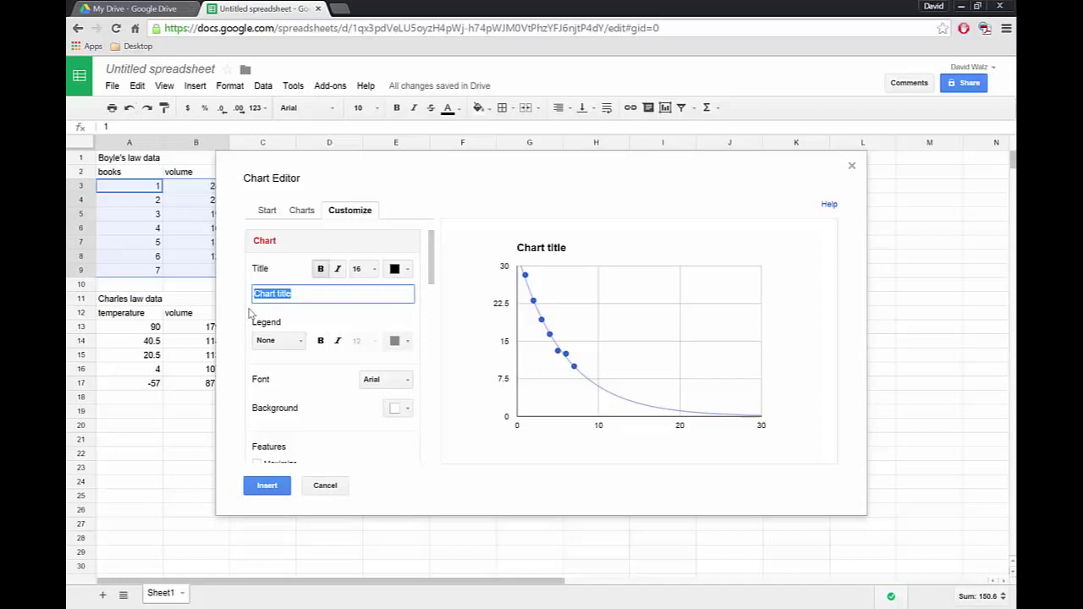
{"action": "type", "text": "Boyu"}
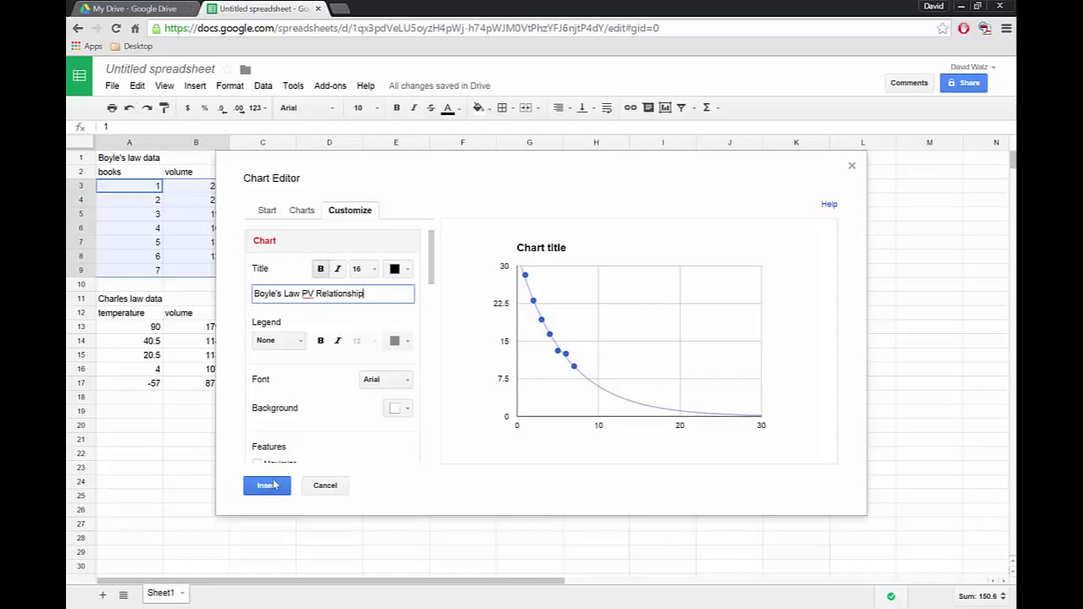
Insert the chart onto the sheet and add a horizontal axis title, first entered as 'volume (mL)'.
{"action": "left_click", "coordinate": [266, 485]}
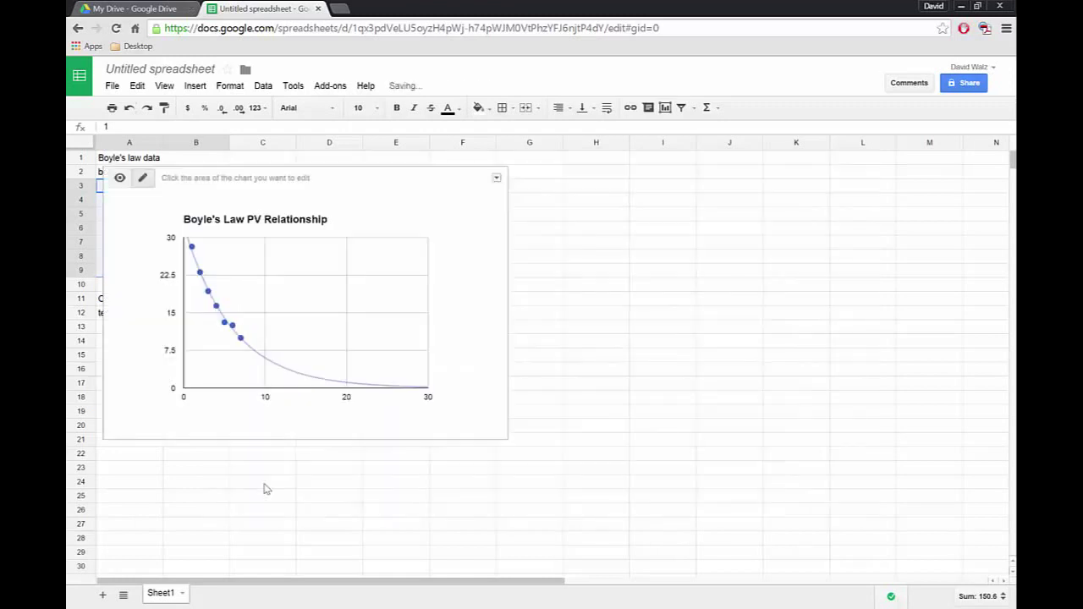
{"action": "right_click", "coordinate": [172, 269]}
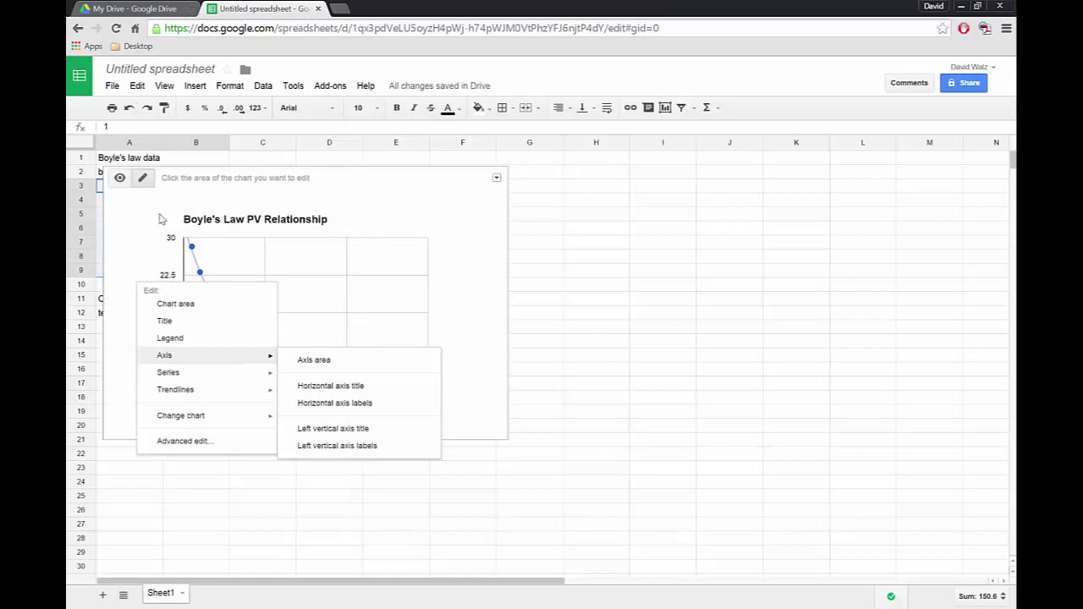
{"action": "left_click", "coordinate": [141, 246]}
{"action": "right_click", "coordinate": [133, 284]}
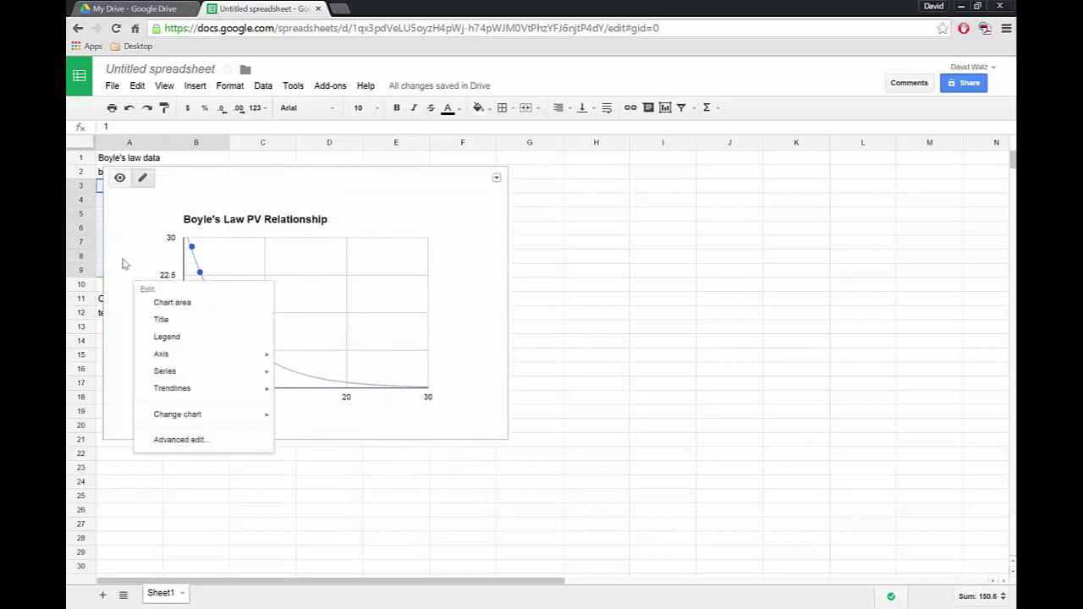
{"action": "mouse_move", "coordinate": [188, 362]}
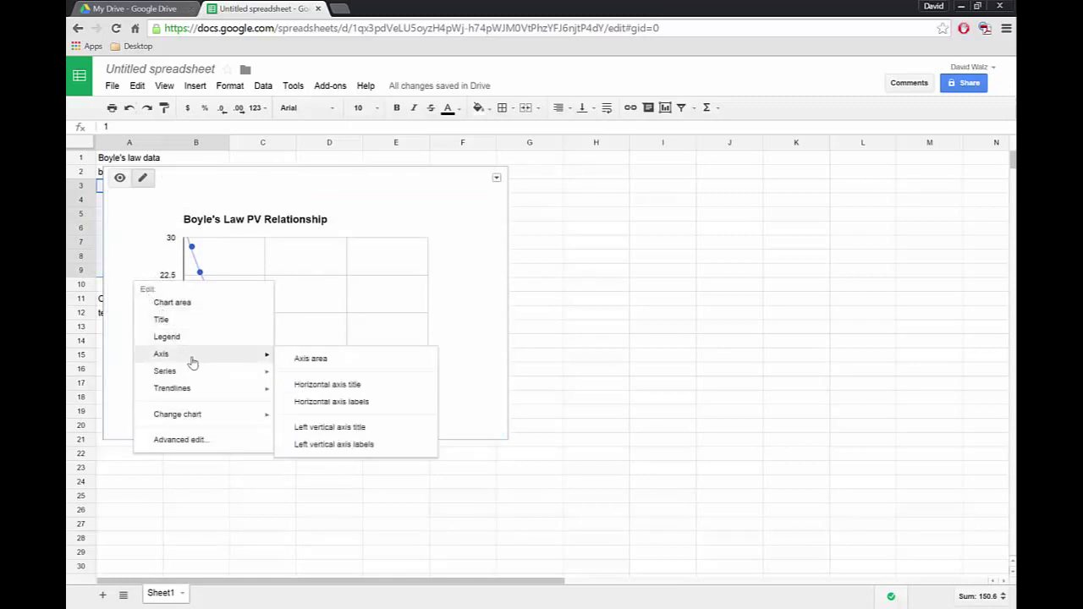
{"action": "left_click", "coordinate": [338, 385]}
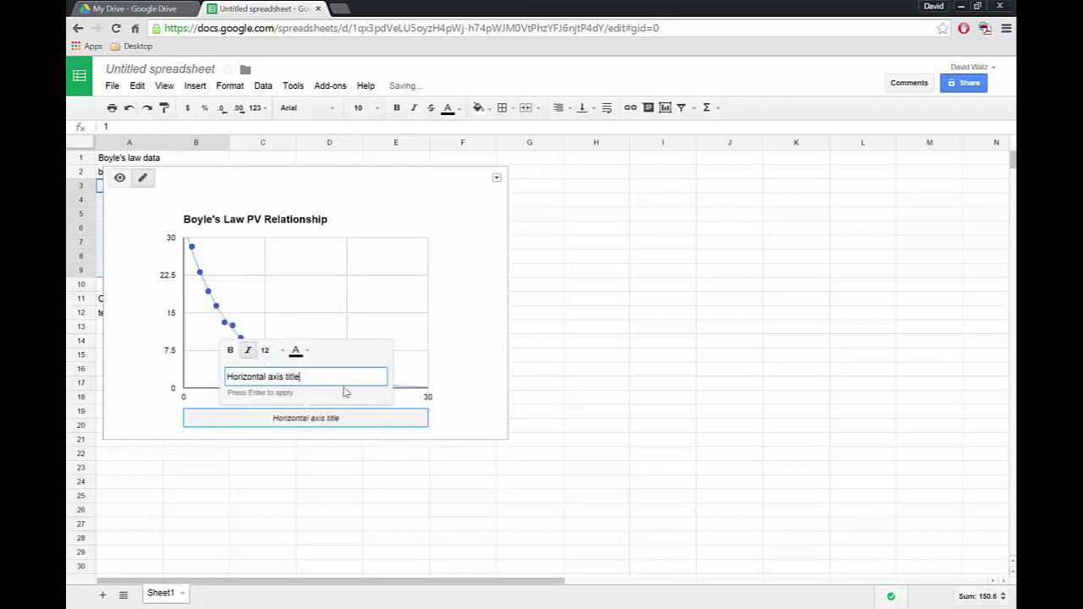
{"action": "left_click_drag", "start_coordinate": [300, 381], "coordinate": [224, 388]}
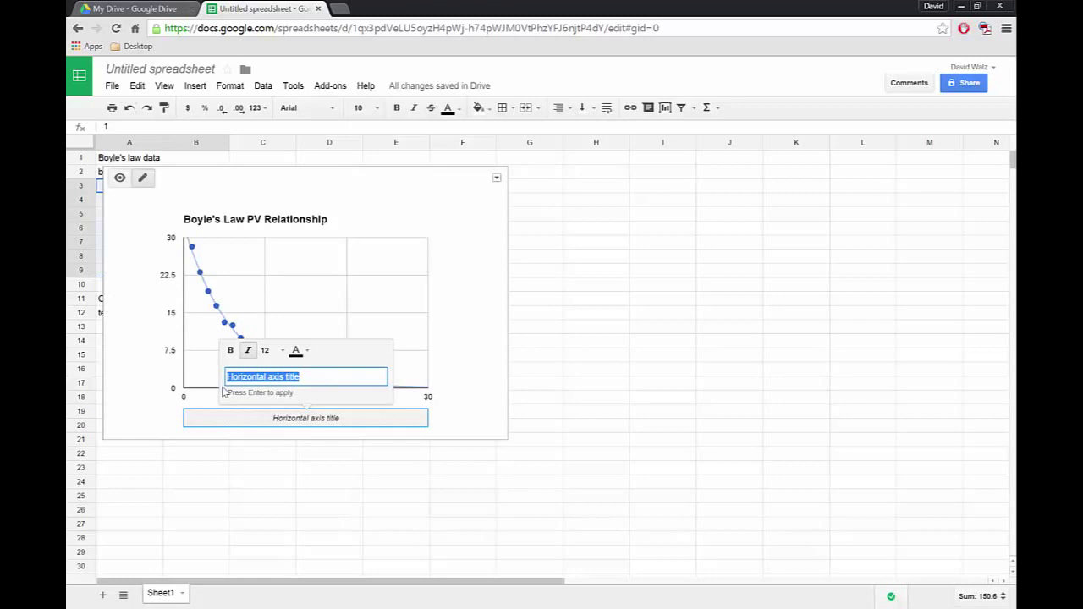
{"action": "type", "text": "volume (mL"}
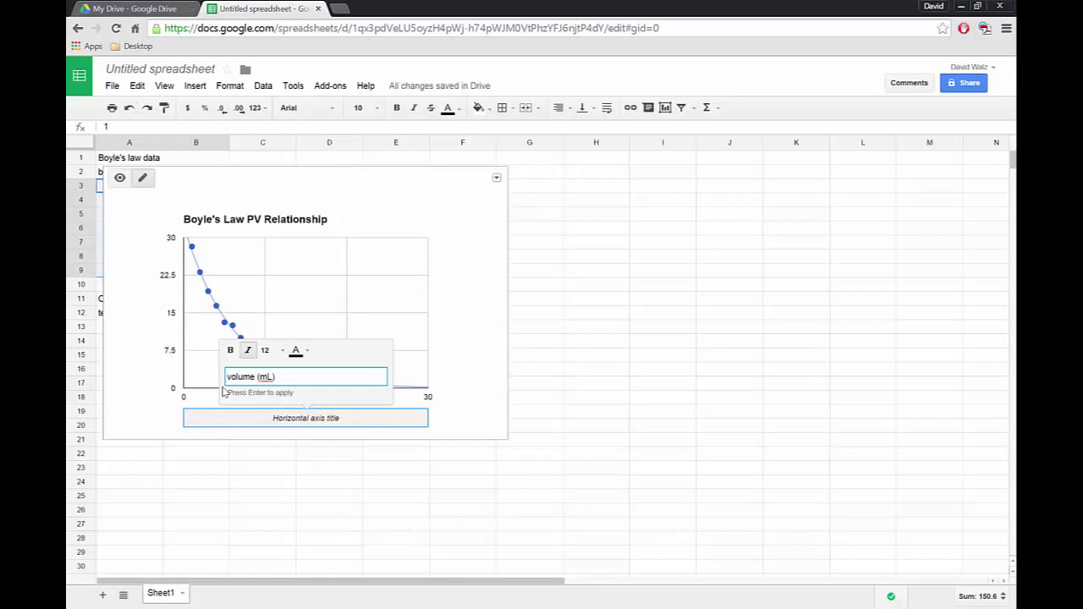
{"action": "key", "text": "Return"}
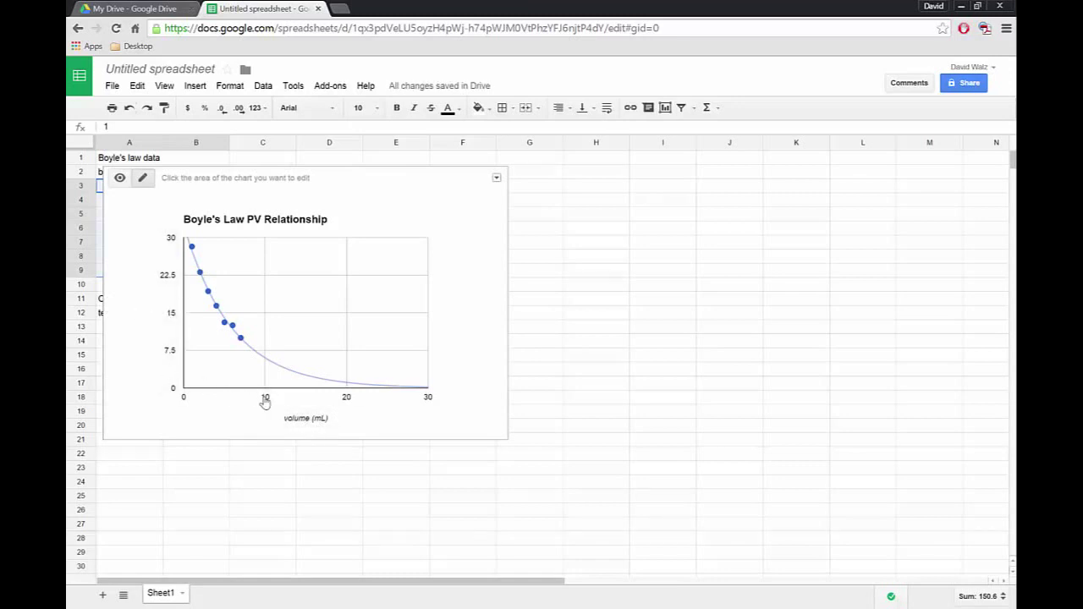
Correct the horizontal axis title to 'units of pressure (books)'.
{"action": "right_click", "coordinate": [307, 423]}
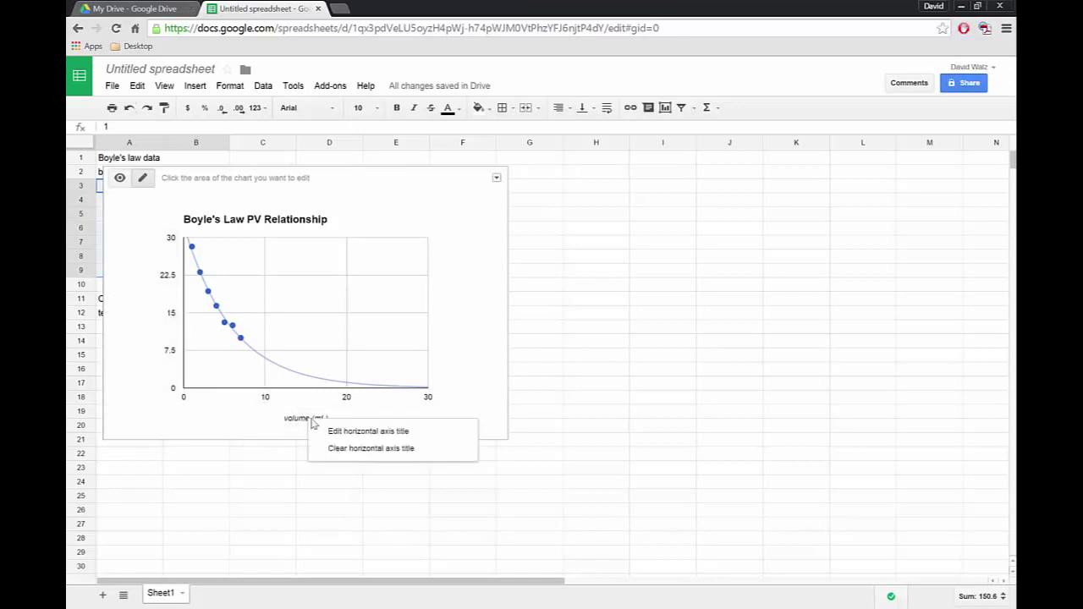
{"action": "left_click", "coordinate": [346, 433]}
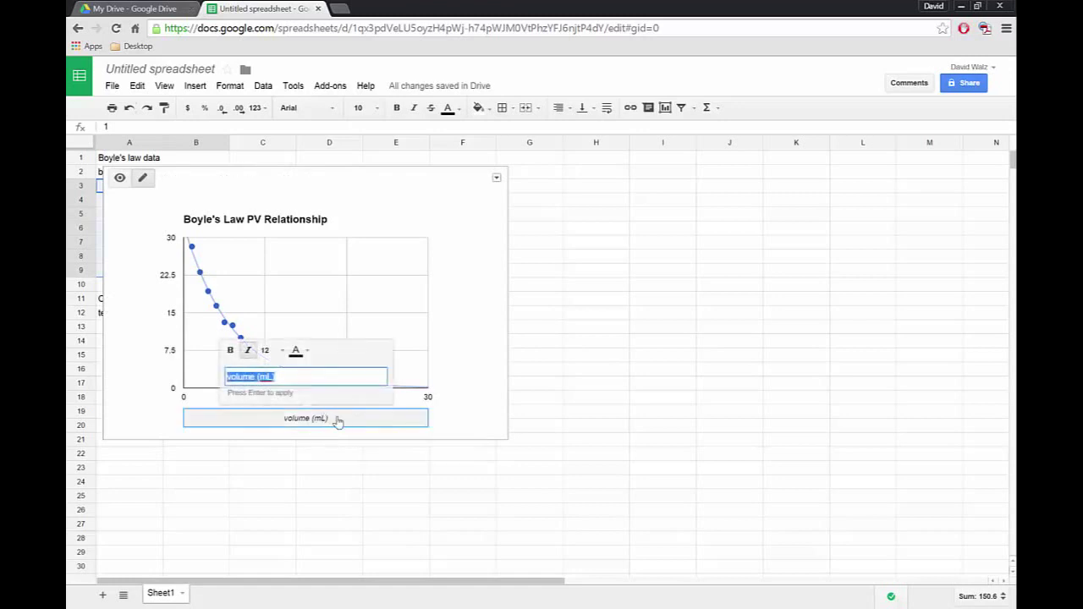
{"action": "type", "text": "units of pressur"}
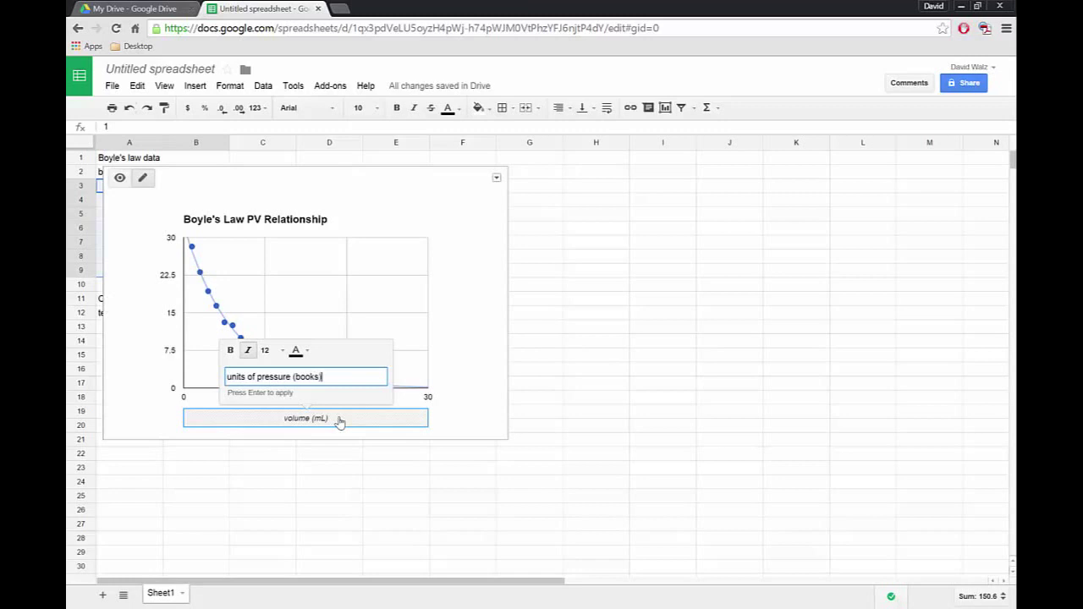
{"action": "key", "text": "Return"}
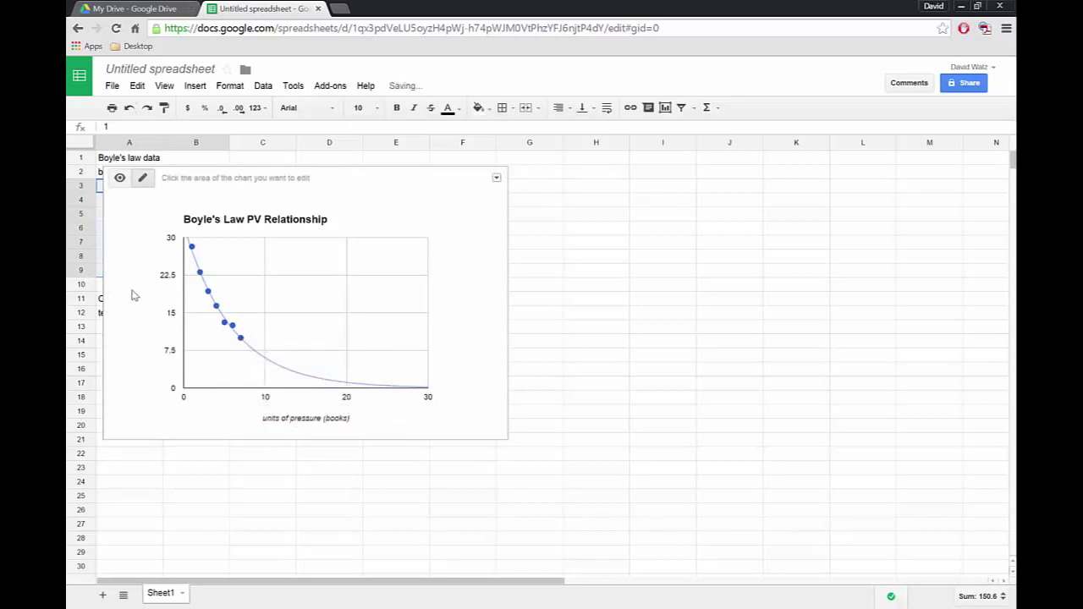
Title the left vertical axis 'volume (mL)'.
{"action": "right_click", "coordinate": [133, 294]}
{"action": "mouse_move", "coordinate": [198, 365]}
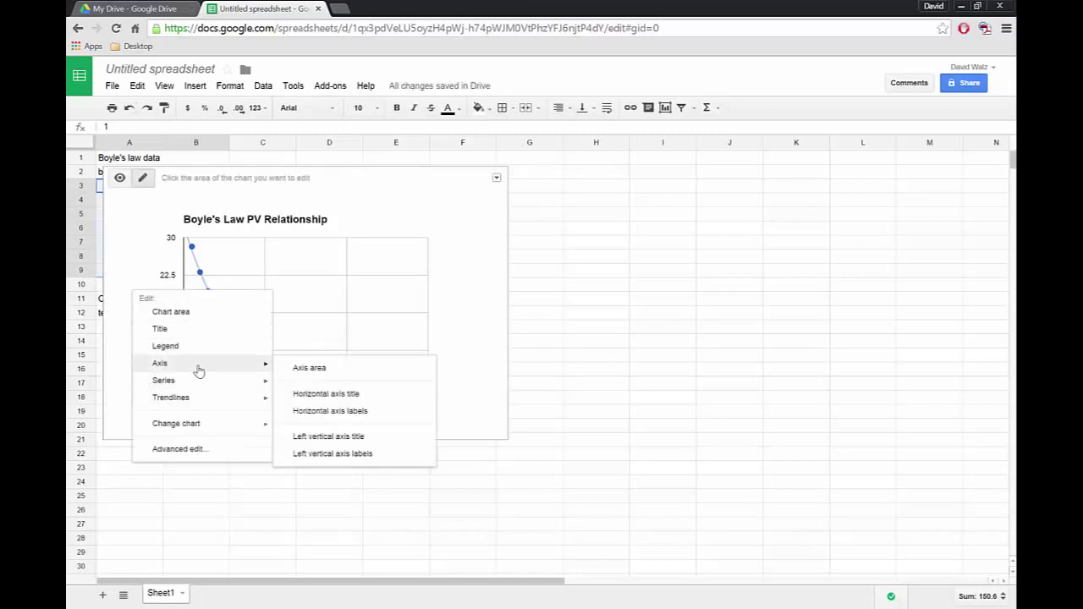
{"action": "left_click", "coordinate": [339, 436]}
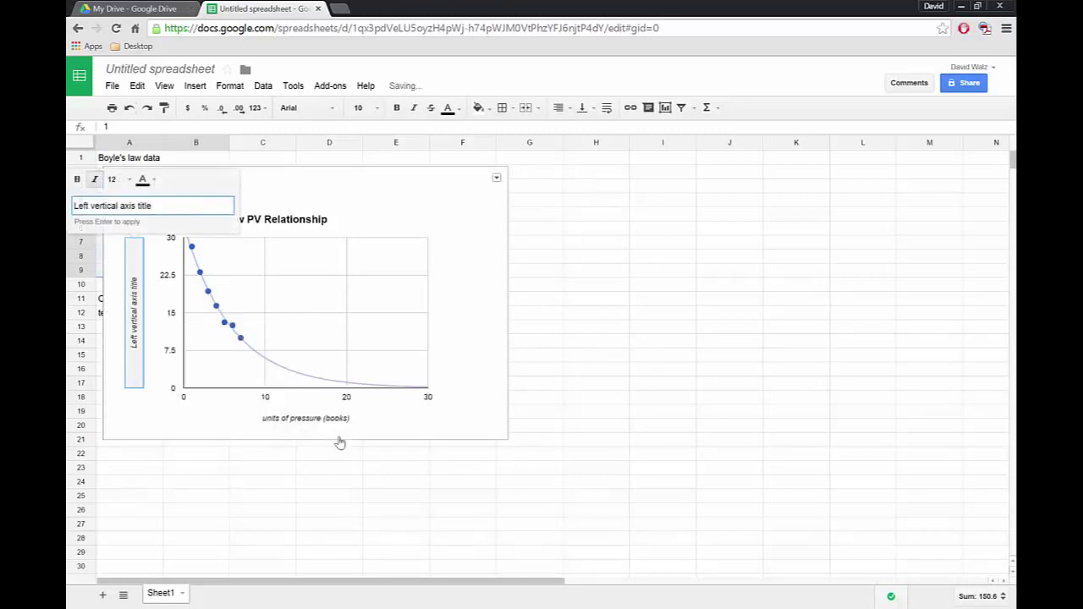
{"action": "key", "text": "ctrl+shift+Left"}
{"action": "key", "text": "ctrl+shift+Left"}
{"action": "key", "text": "ctrl+shift+Left"}
{"action": "key", "text": "ctrl+shift+Left"}
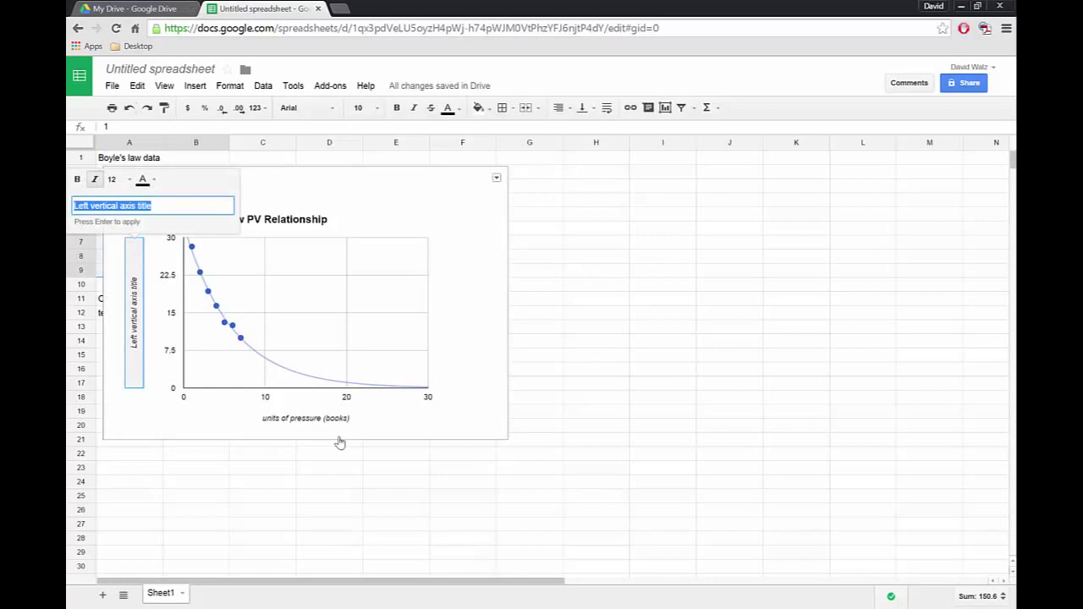
{"action": "type", "text": "volume (mL"}
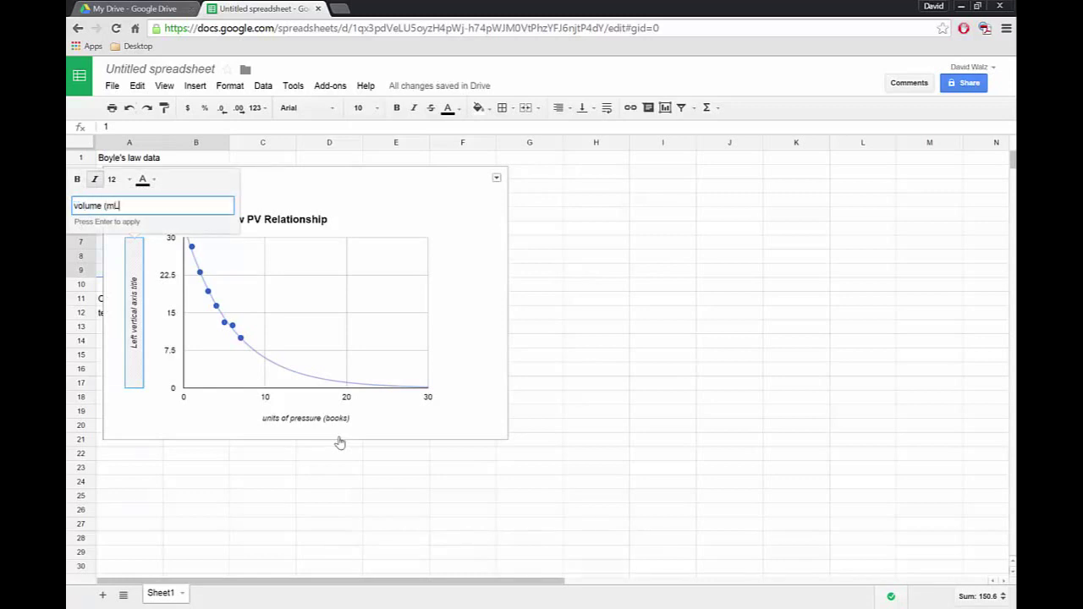
{"action": "key", "text": "Return"}
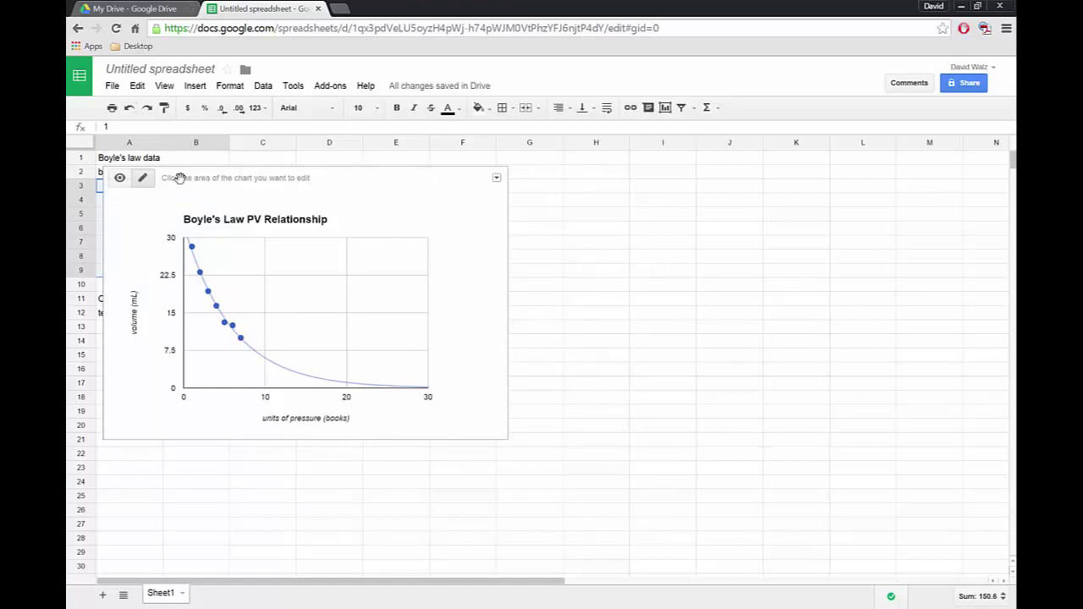
Move the Boyle's law chart right of the data tables and select the Charles law data A13:B17.
{"action": "left_click", "coordinate": [123, 181]}
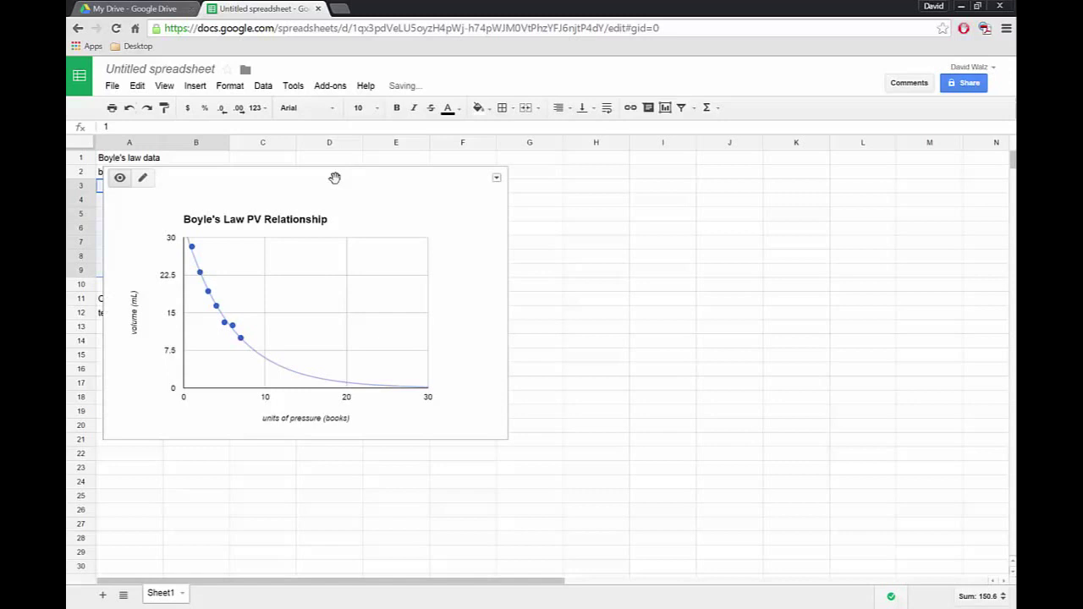
{"action": "left_click_drag", "start_coordinate": [334, 176], "coordinate": [819, 175]}
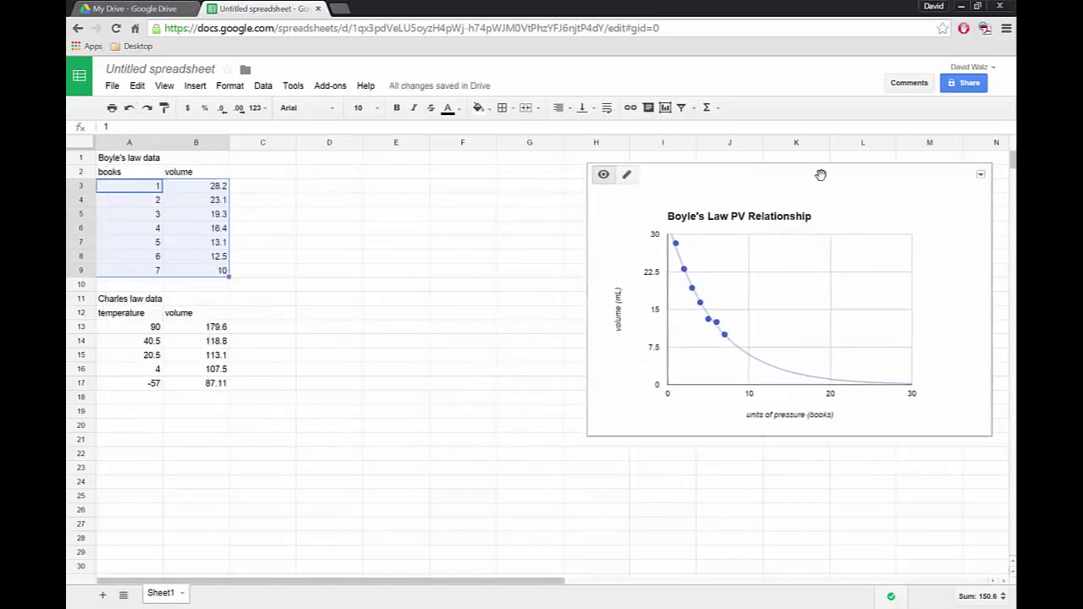
{"action": "left_click", "coordinate": [133, 332]}
{"action": "left_click_drag", "start_coordinate": [132, 332], "coordinate": [181, 387]}
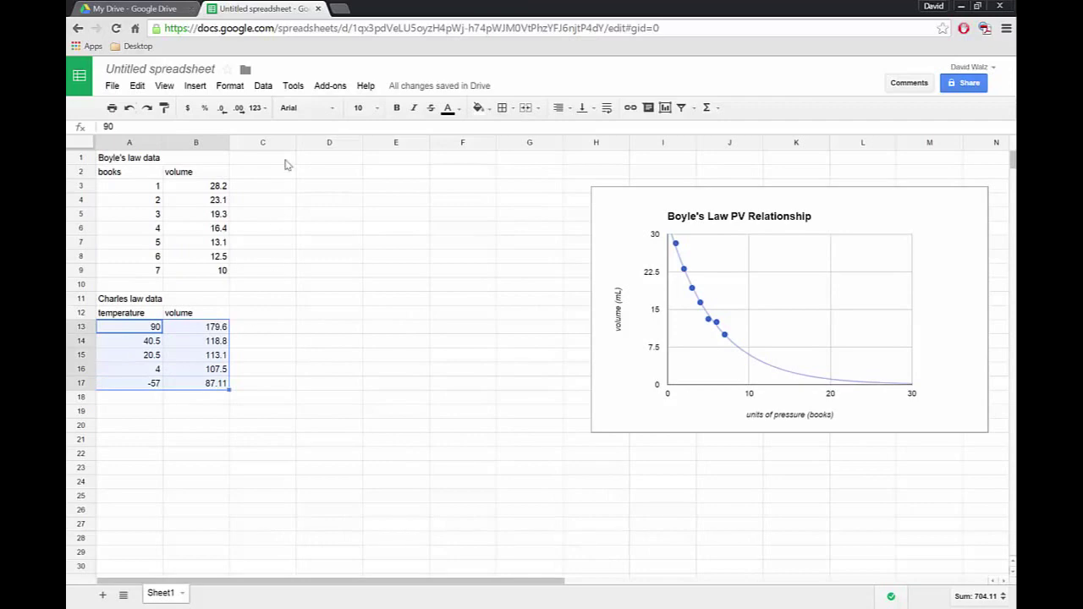
{"action": "left_click", "coordinate": [193, 85]}
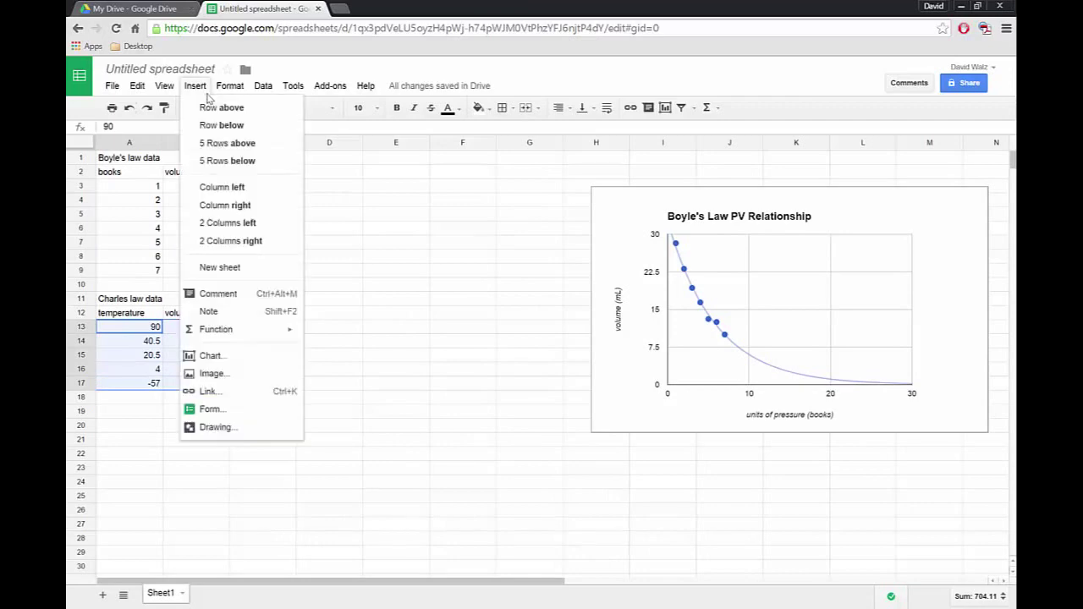
Insert a basic scatter chart of the Charles law data A13:B17.
{"action": "left_click", "coordinate": [207, 357]}
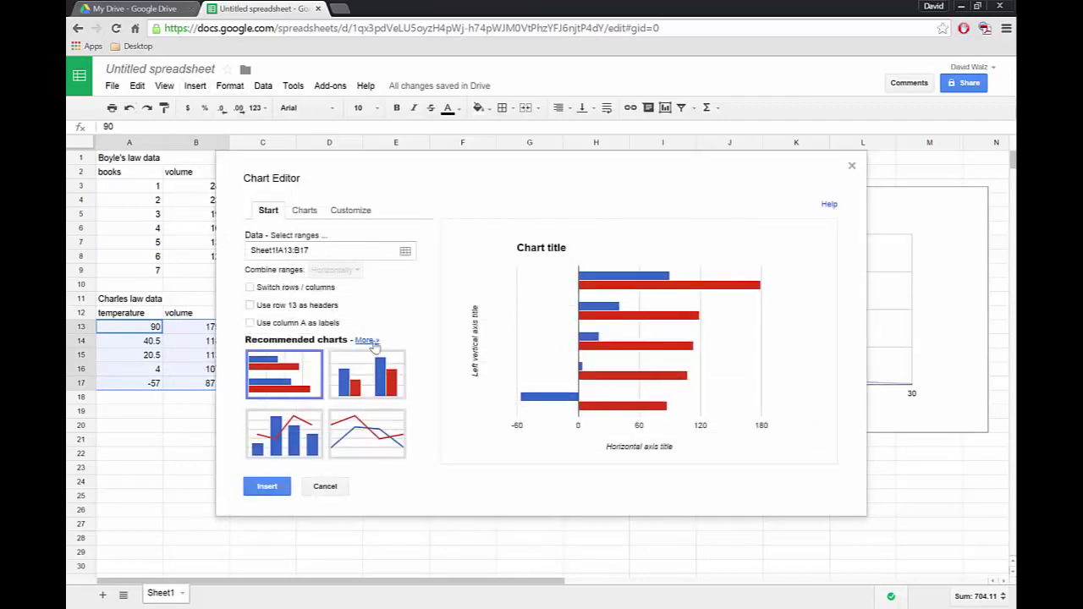
{"action": "left_click", "coordinate": [366, 339]}
{"action": "left_click", "coordinate": [285, 334]}
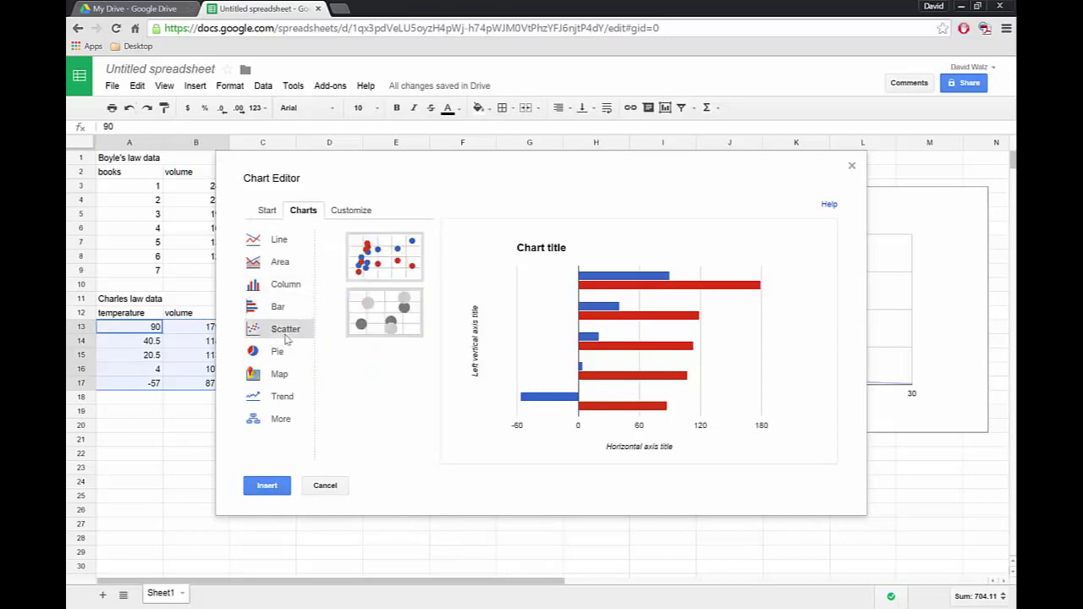
{"action": "left_click", "coordinate": [395, 262]}
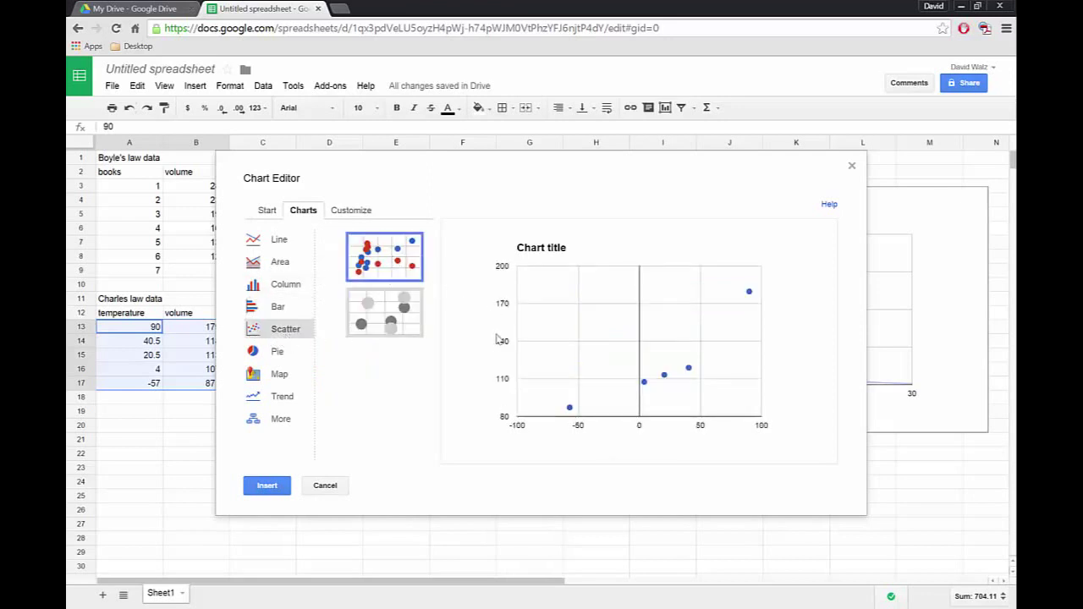
{"action": "left_click", "coordinate": [361, 217]}
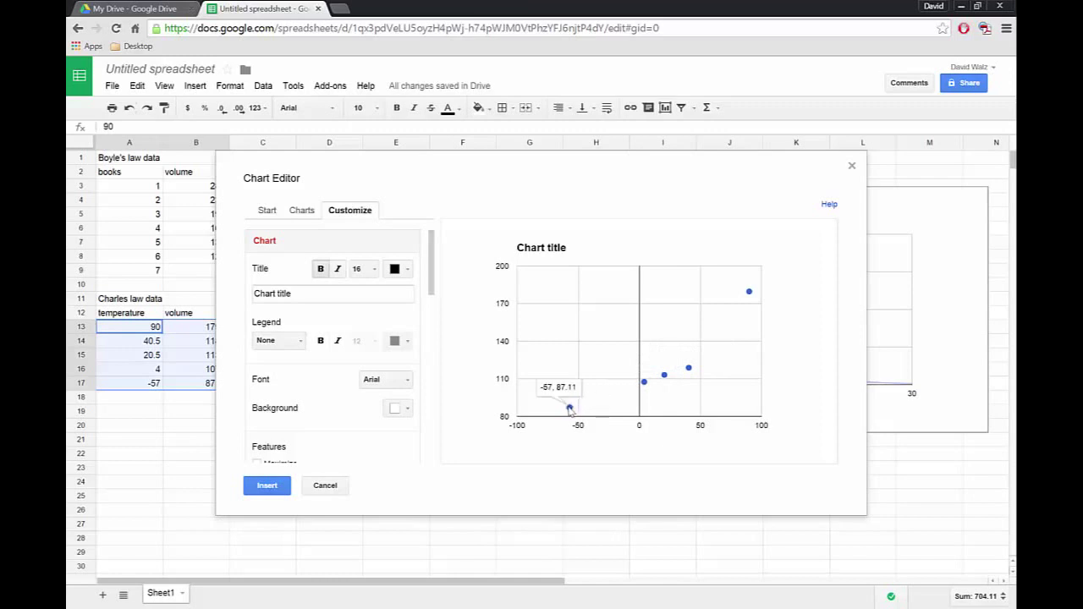
Replace the placeholder chart title with "Charles' Law VT relationship".
{"action": "left_click", "coordinate": [300, 294]}
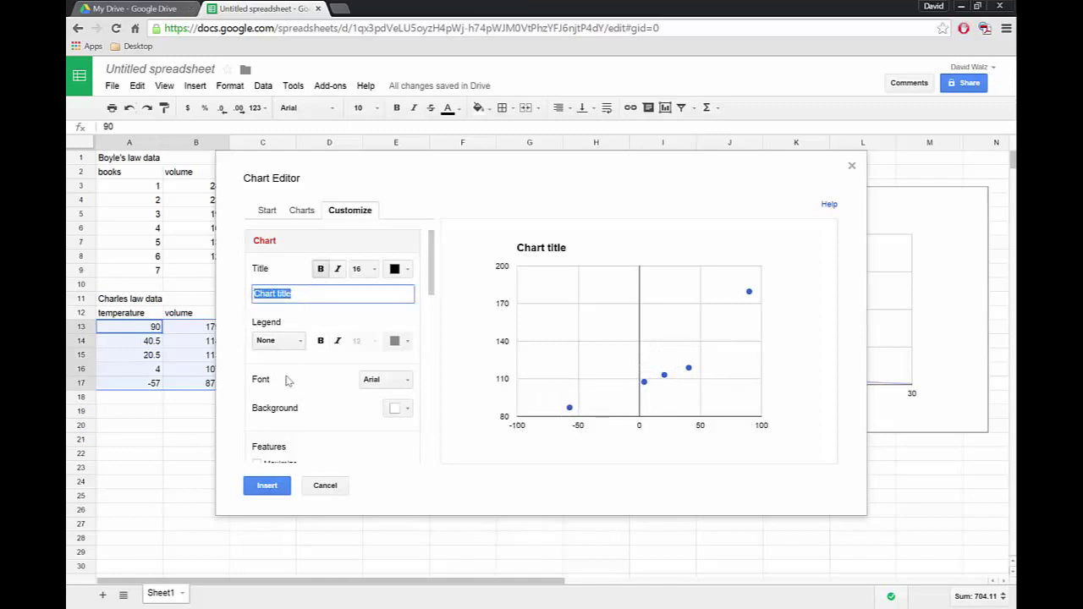
{"action": "type", "text": "Cha"}
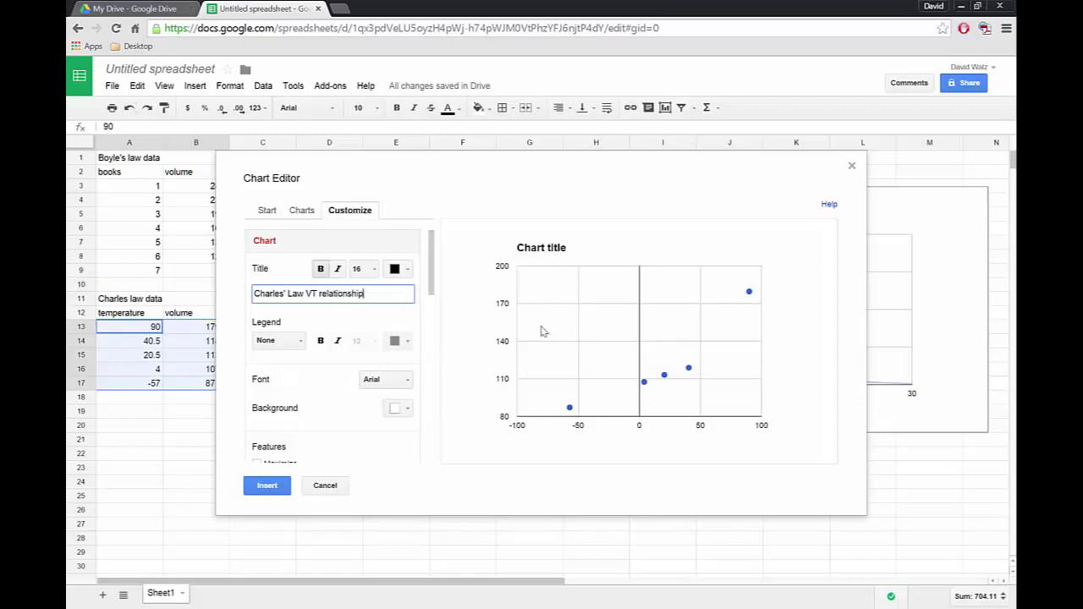
{"action": "scroll", "coordinate": [432, 459], "scroll_direction": "down", "scroll_amount": 3}
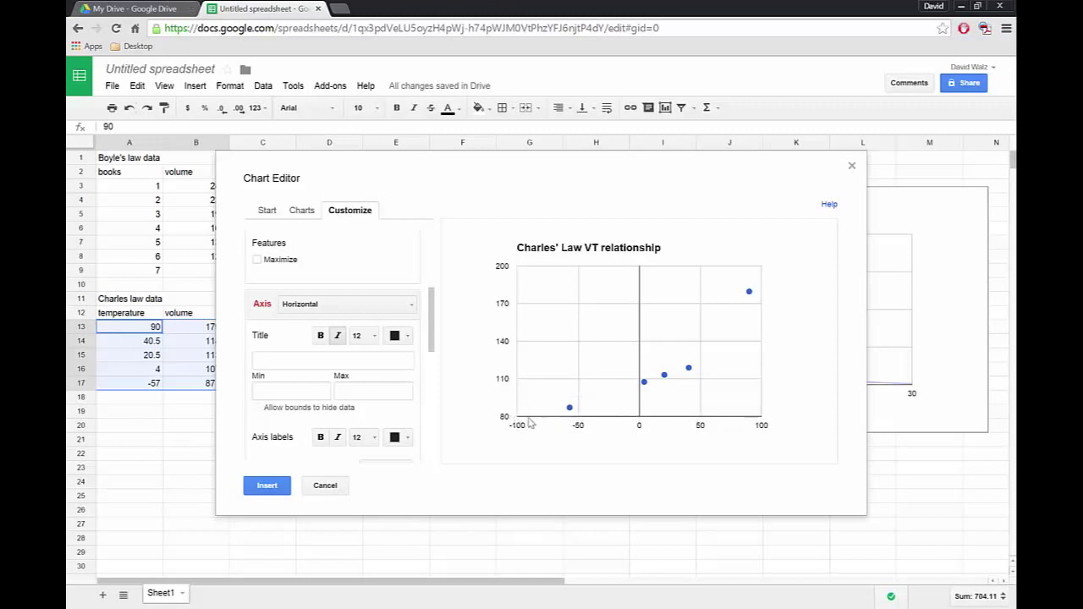
Set the horizontal axis minimum to -200 and the left vertical axis minimum to 0.
{"action": "left_click", "coordinate": [277, 393]}
{"action": "key", "text": "Return"}
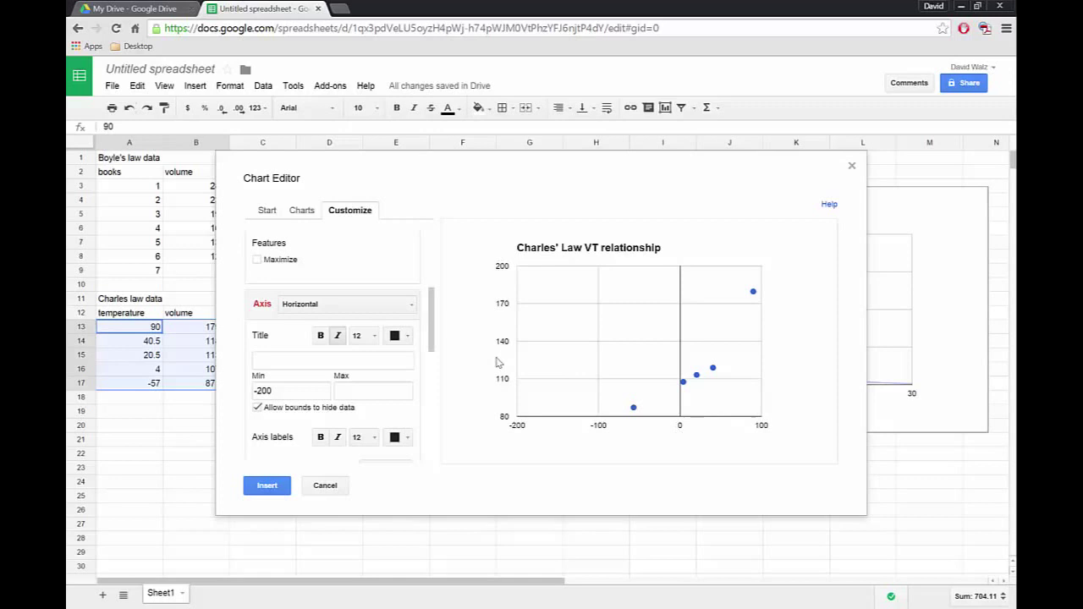
{"action": "left_click", "coordinate": [410, 306]}
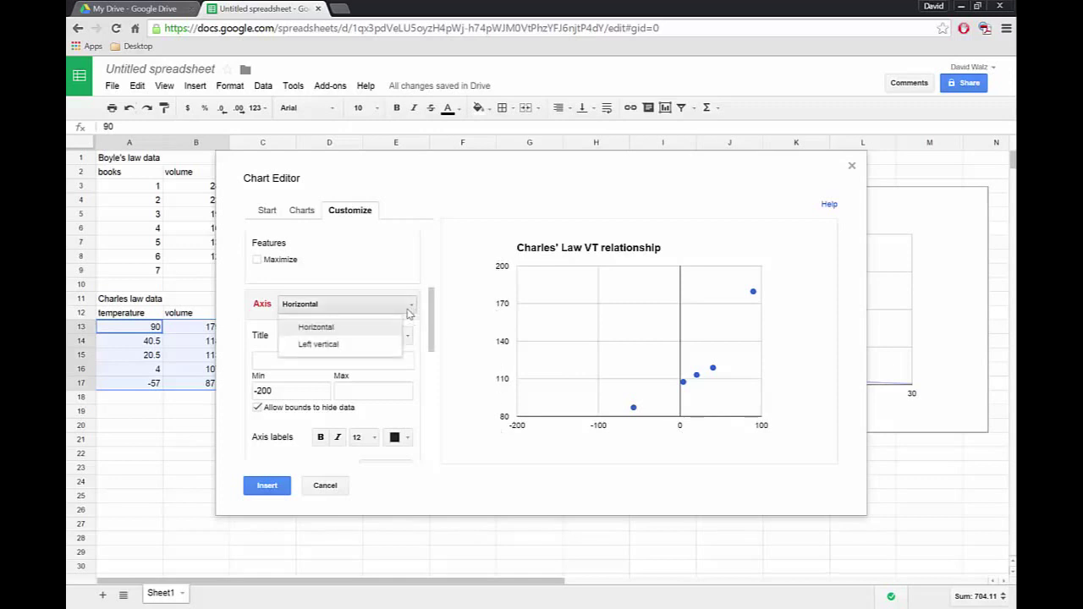
{"action": "left_click", "coordinate": [335, 347]}
{"action": "left_click", "coordinate": [279, 403]}
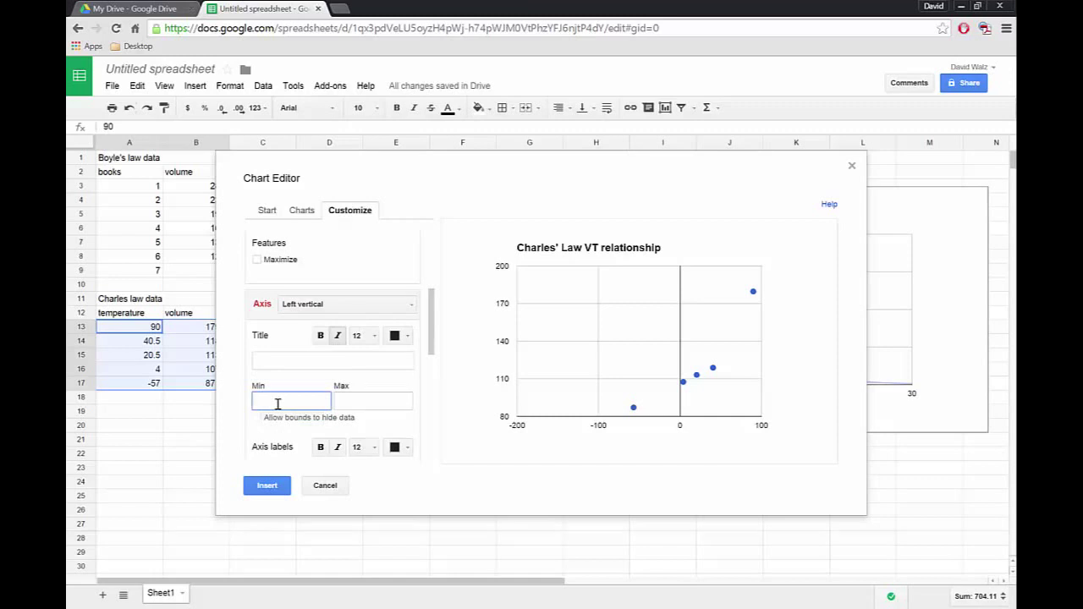
{"action": "type", "text": "0"}
{"action": "left_click", "coordinate": [398, 426]}
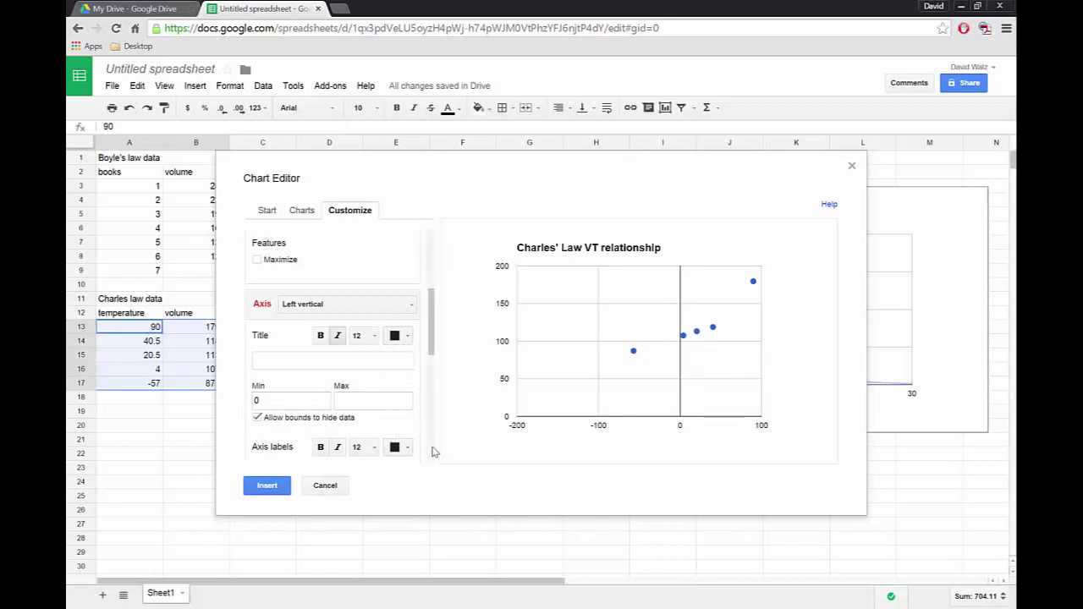
{"action": "scroll", "coordinate": [431, 452], "scroll_direction": "down", "scroll_amount": 5}
Add a linear trendline (y = 0.598x + 109.503) to the Charles' Law series.
{"action": "left_click", "coordinate": [408, 441]}
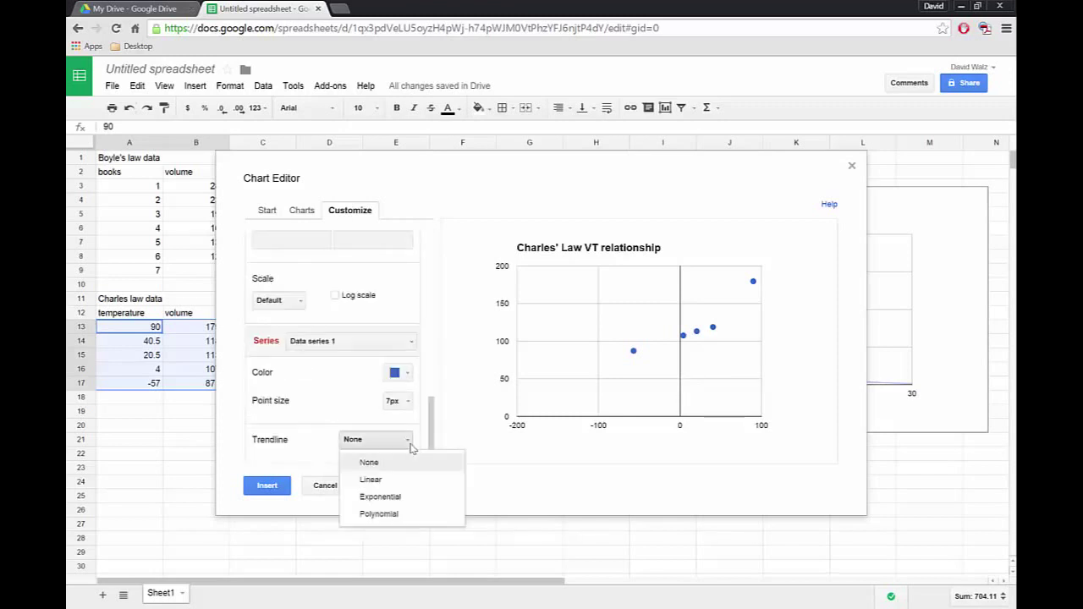
{"action": "left_click", "coordinate": [371, 480]}
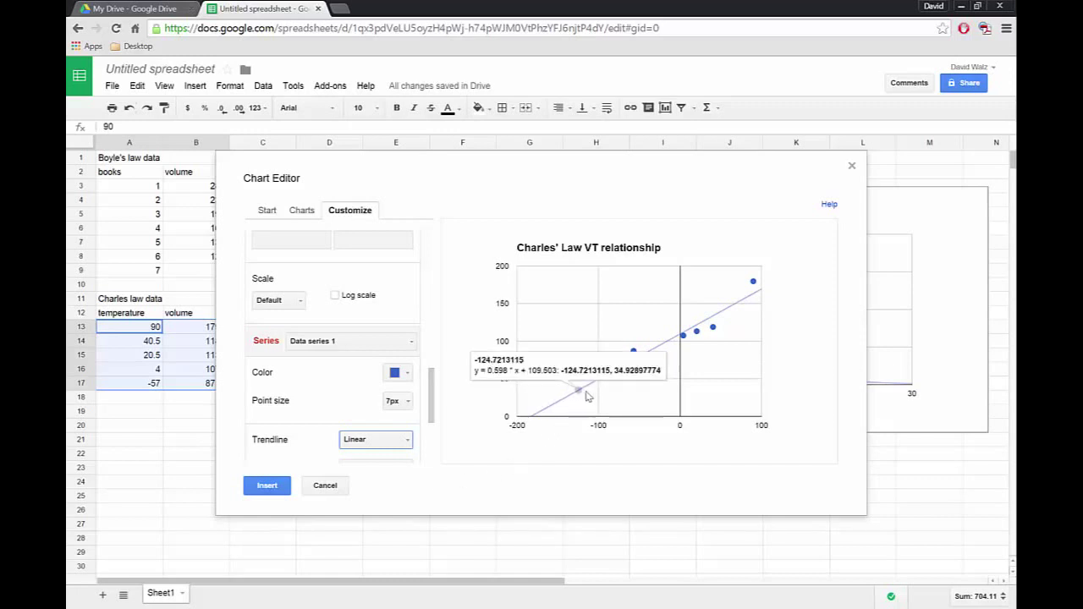
{"action": "mouse_move", "coordinate": [534, 418]}
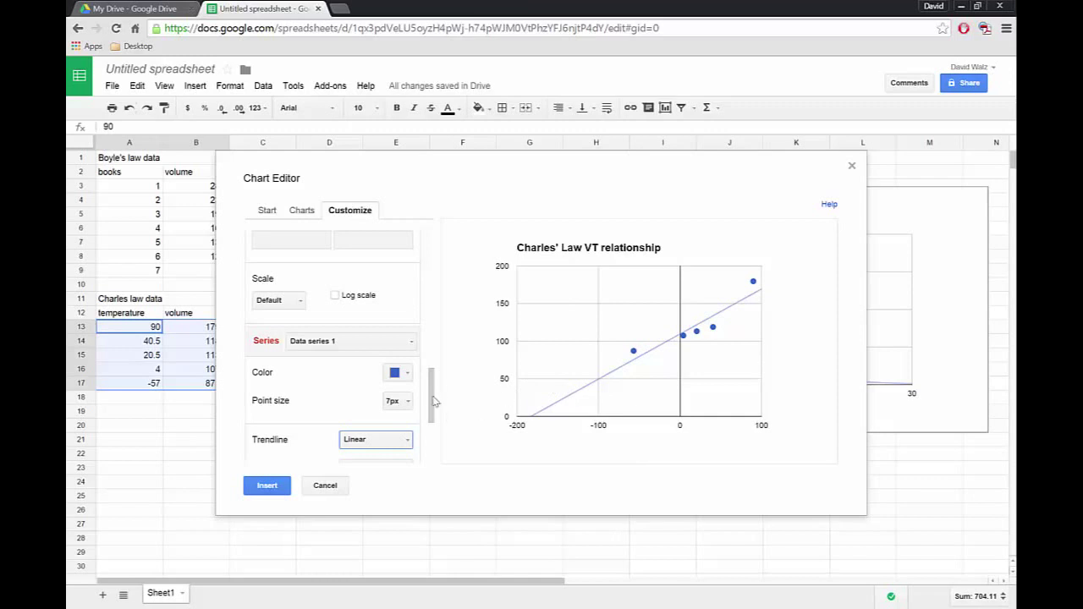
Insert the chart onto the sheet and start a horizontal axis title reading "temperatue".
{"action": "left_click", "coordinate": [268, 486]}
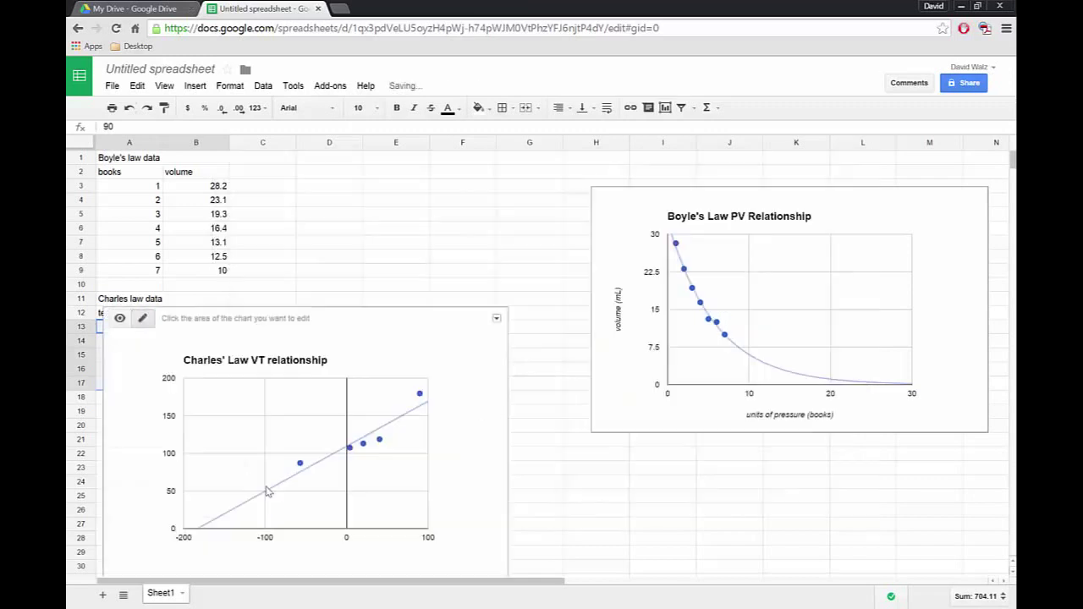
{"action": "right_click", "coordinate": [142, 427]}
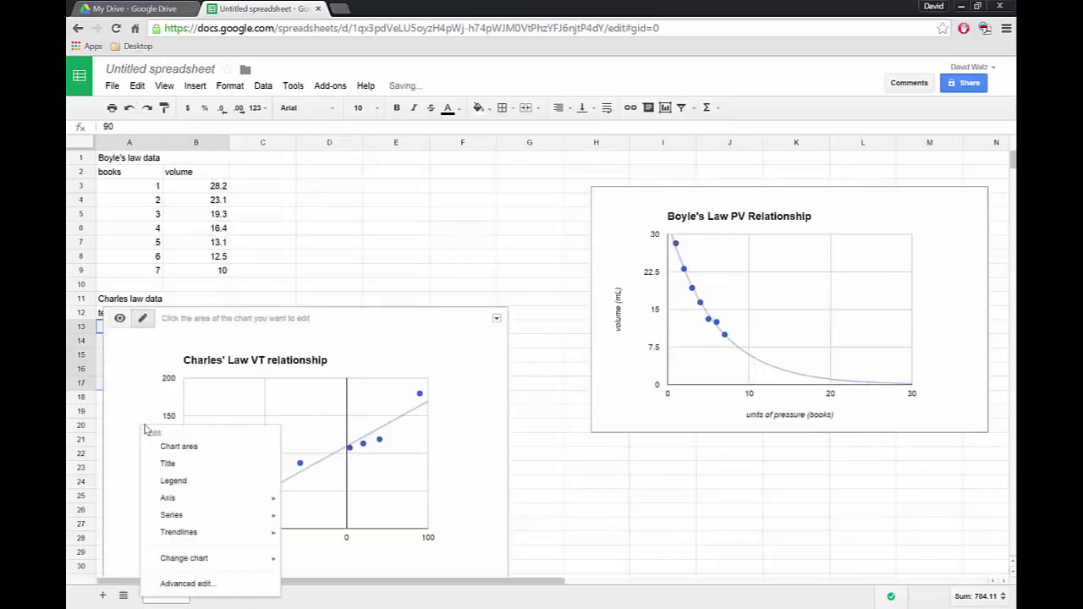
{"action": "mouse_move", "coordinate": [188, 501]}
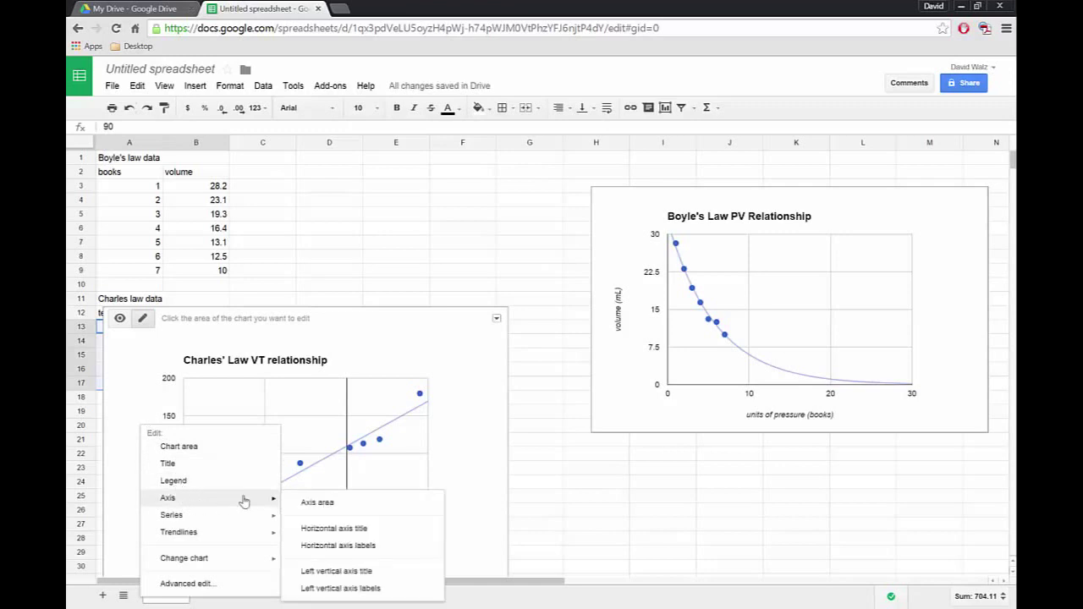
{"action": "left_click", "coordinate": [342, 529]}
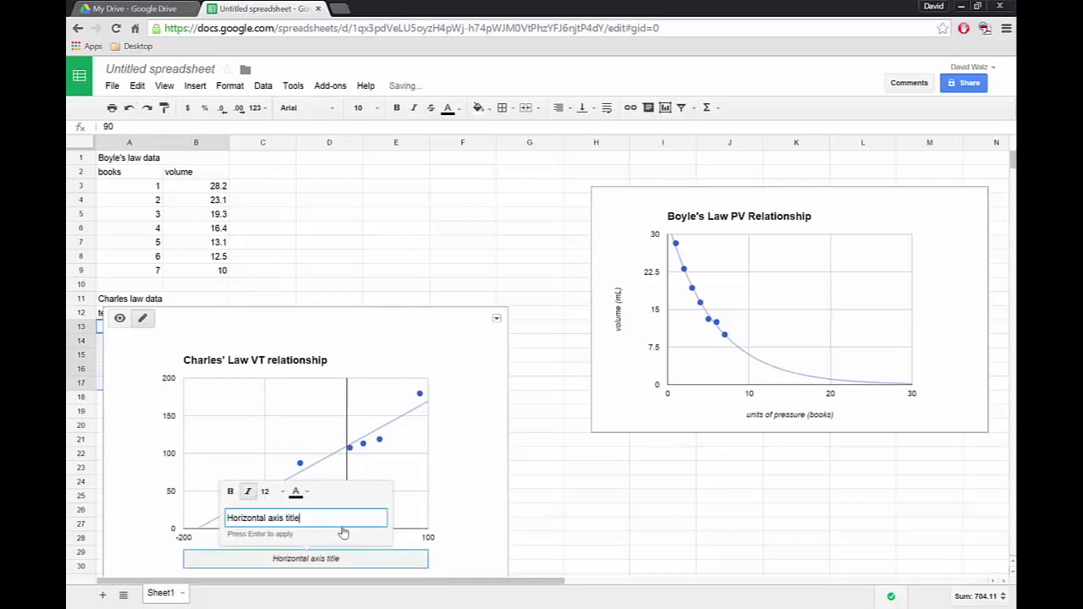
{"action": "left_click_drag", "start_coordinate": [319, 520], "coordinate": [215, 521]}
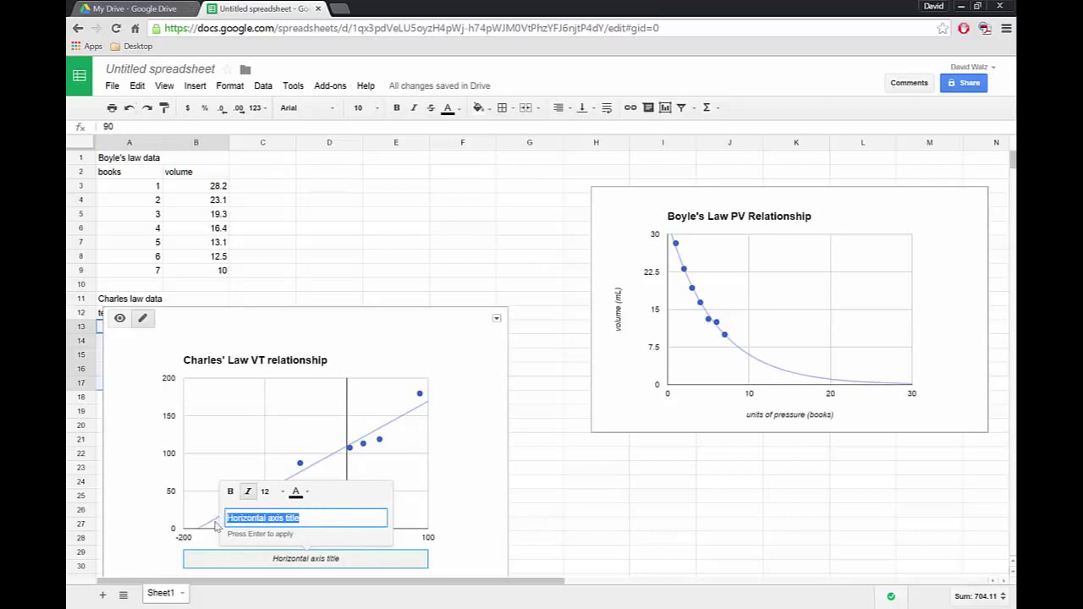
{"action": "type", "text": "t"}
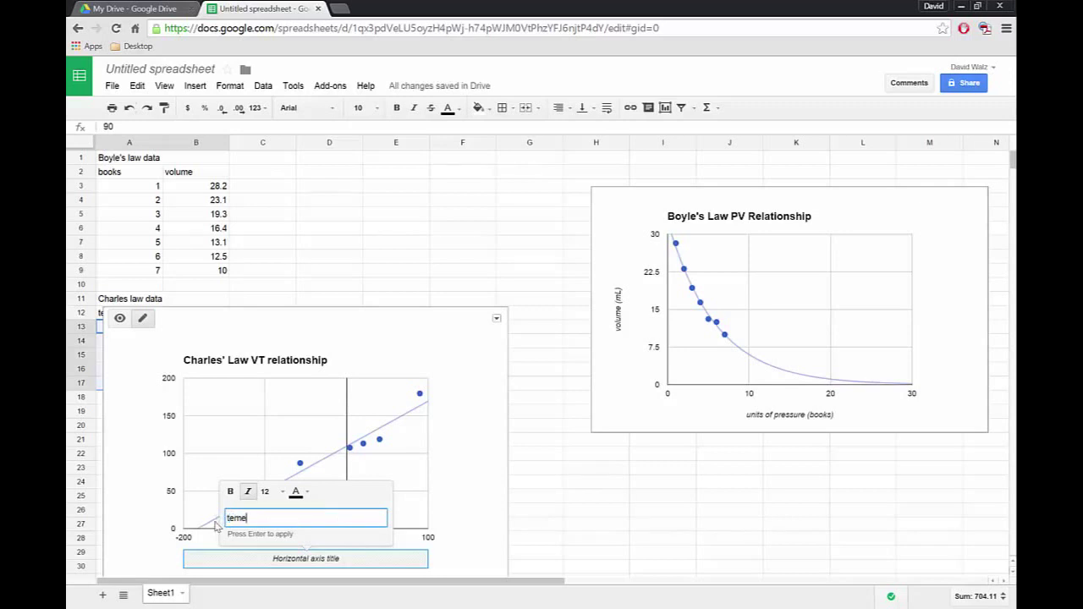
{"action": "type", "text": "emperatue"}
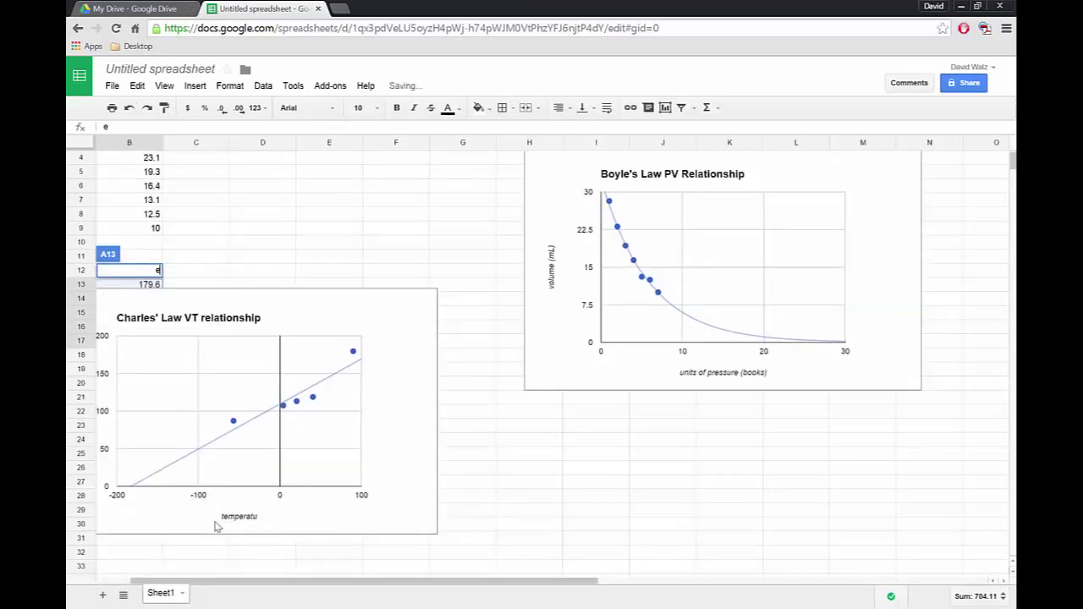
Title the vertical axis "volume (mL)" and shift the chart to the right.
{"action": "right_click", "coordinate": [265, 524]}
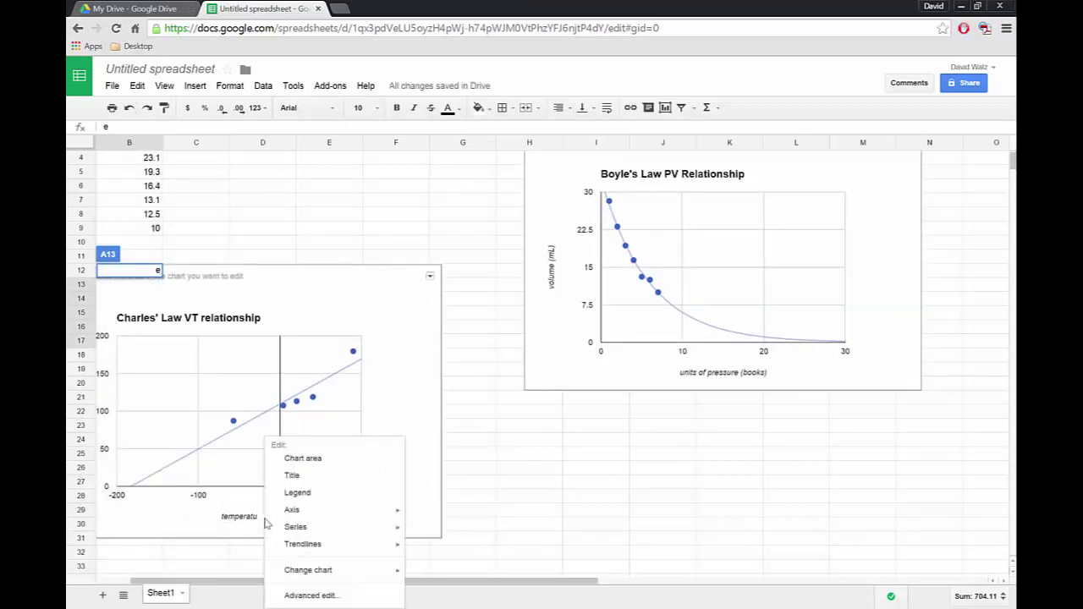
{"action": "left_click", "coordinate": [392, 500]}
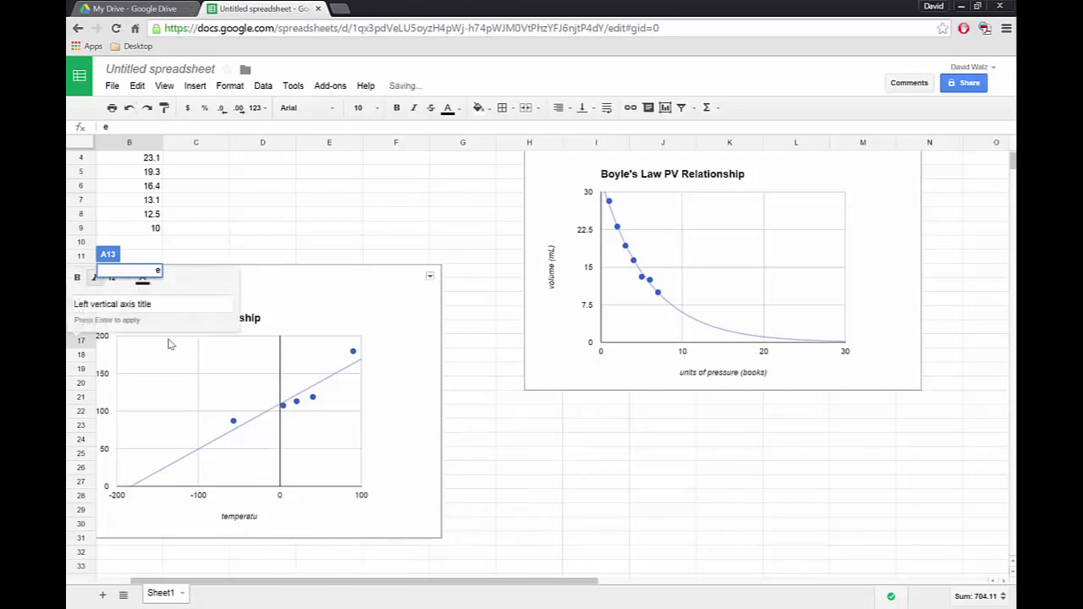
{"action": "left_click_drag", "start_coordinate": [173, 307], "coordinate": [67, 306]}
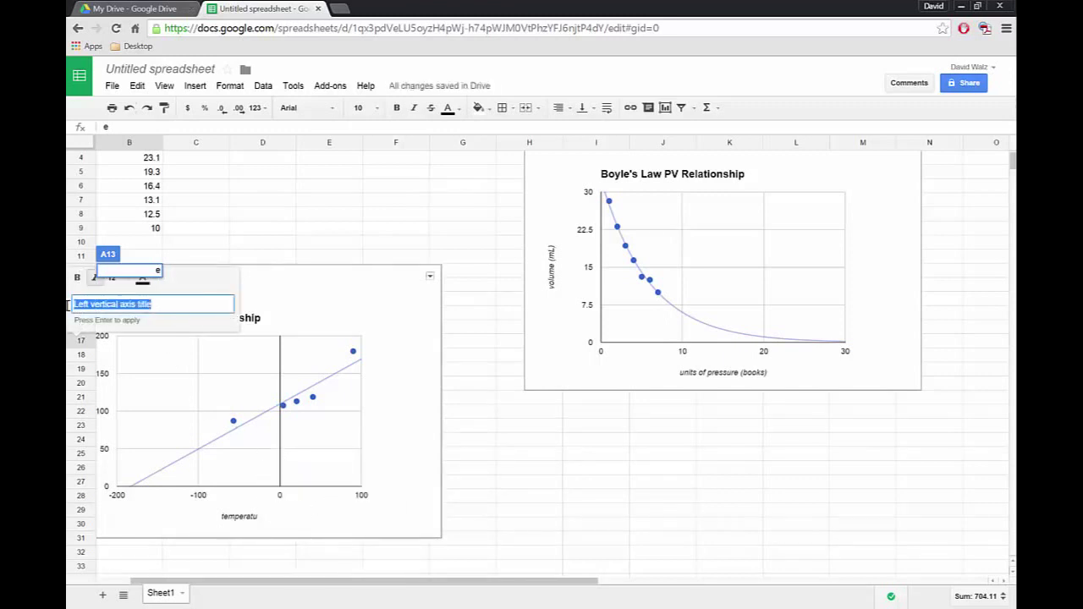
{"action": "type", "text": "volume (mL"}
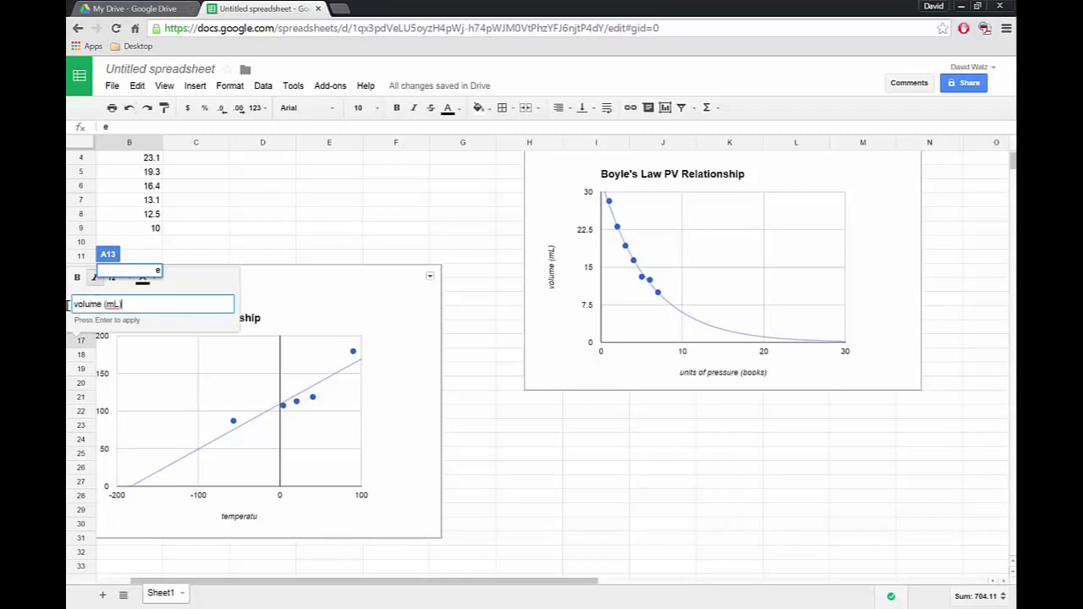
{"action": "key", "text": "Return"}
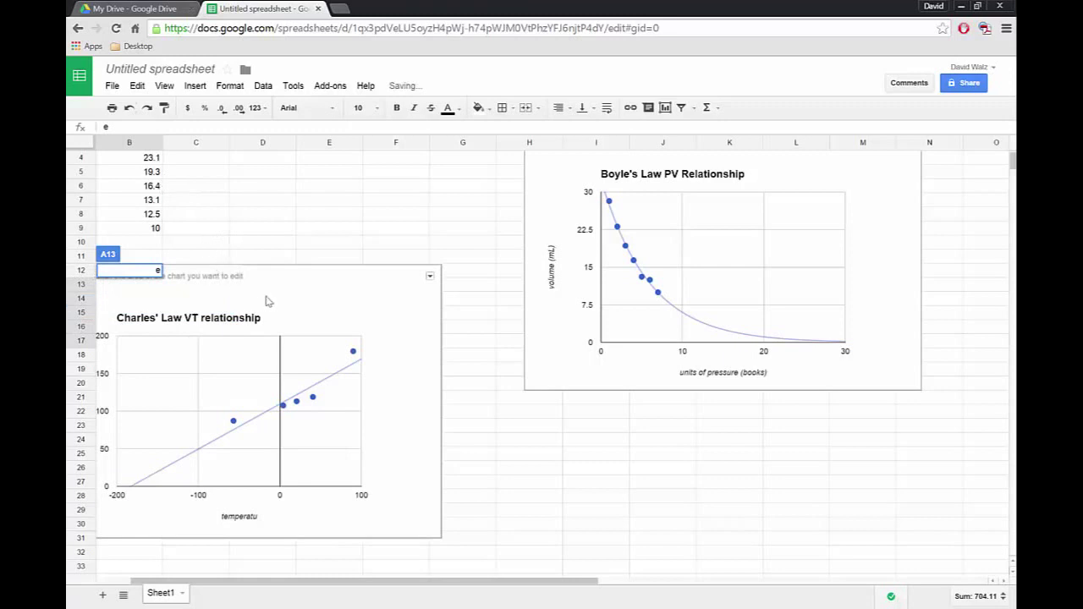
{"action": "left_click_drag", "start_coordinate": [352, 278], "coordinate": [526, 282]}
Complete the horizontal axis title so it reads "temperature (C)".
{"action": "left_click", "coordinate": [435, 518]}
{"action": "left_click", "coordinate": [435, 524]}
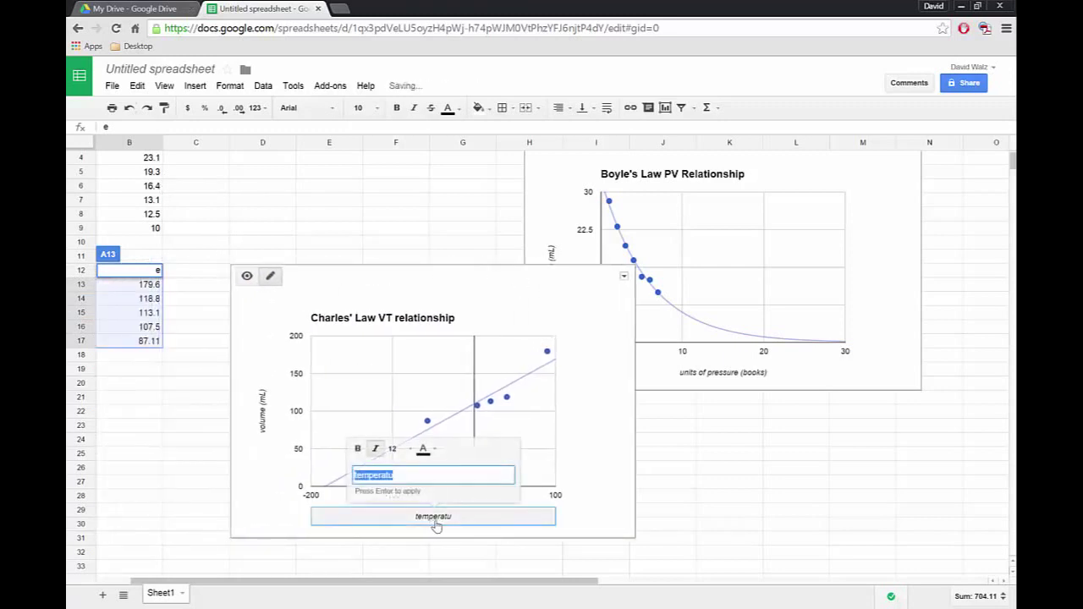
{"action": "left_click", "coordinate": [407, 477]}
{"action": "type", "text": "e (C"}
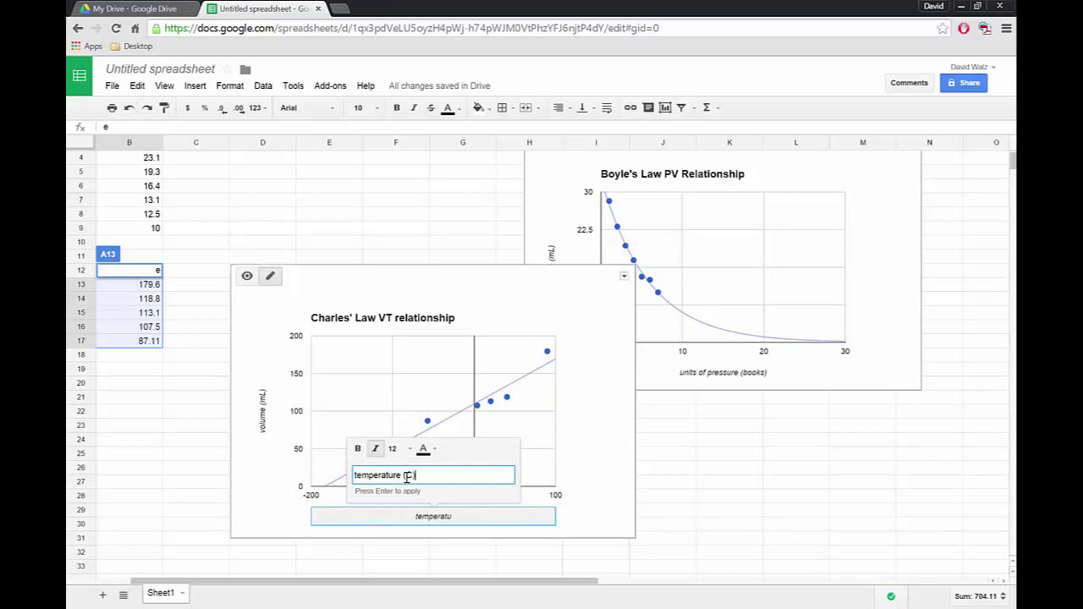
{"action": "left_click", "coordinate": [585, 518]}
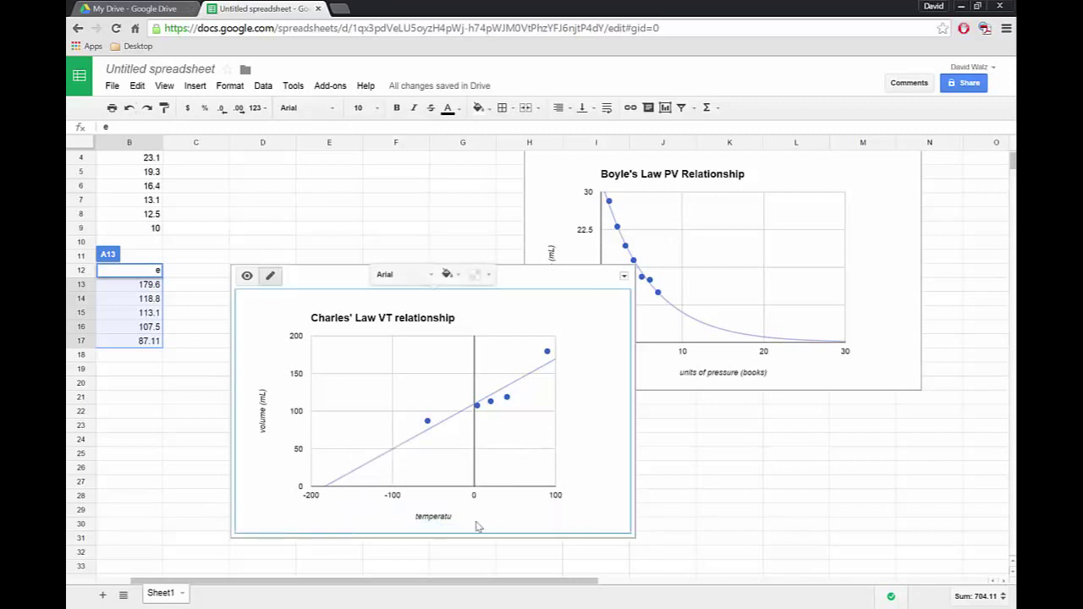
{"action": "left_click", "coordinate": [434, 522]}
{"action": "left_click", "coordinate": [410, 479]}
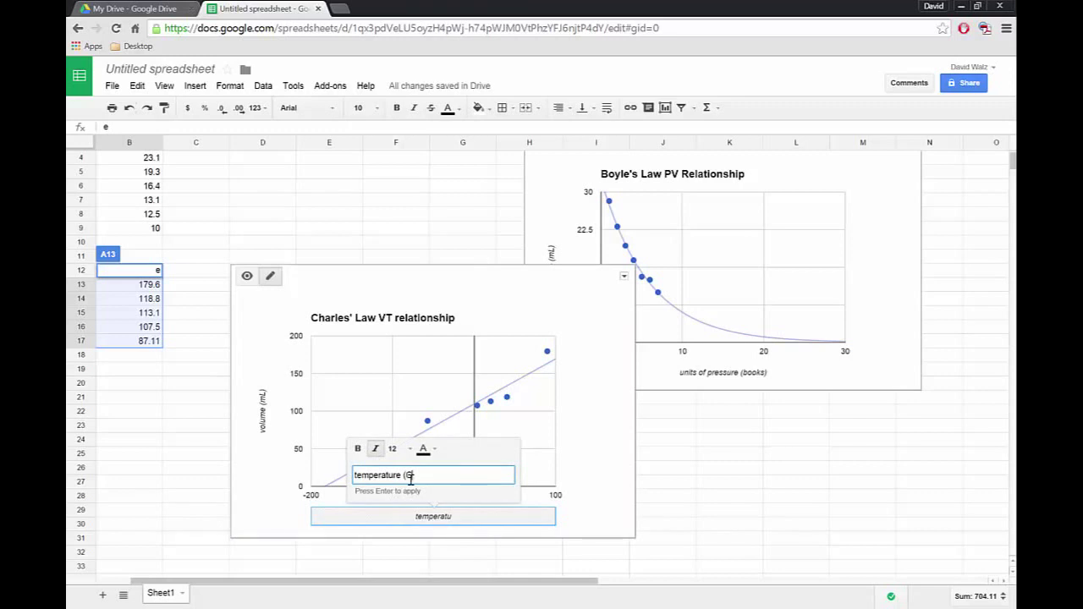
{"action": "type", "text": "re (C)"}
{"action": "key", "text": "Return"}
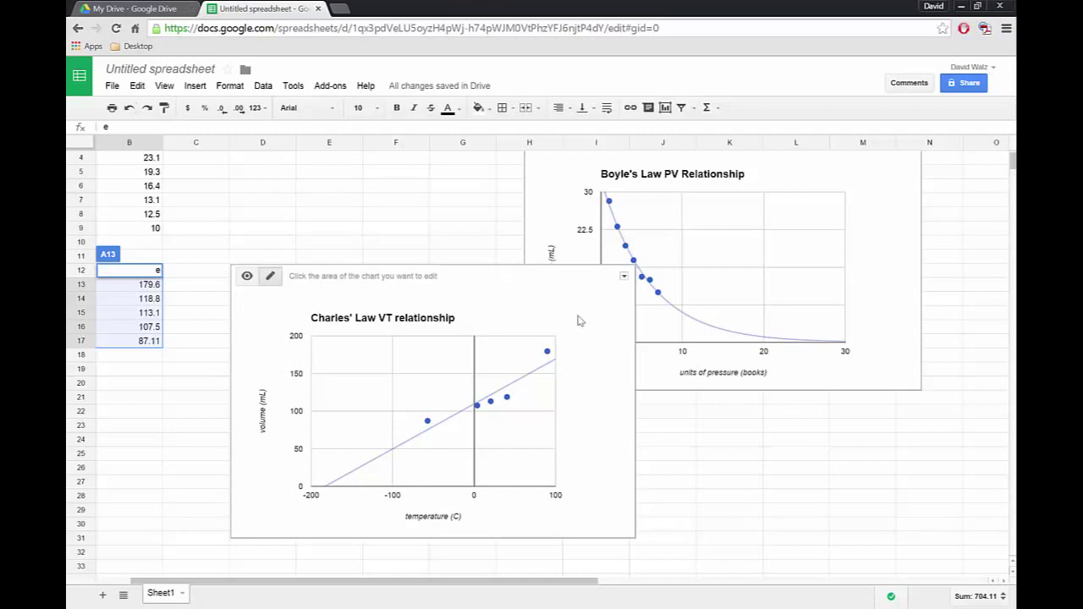
Drag the Charles' Law chart up and left to sit beside the Boyle's Law chart.
{"action": "left_click_drag", "start_coordinate": [494, 279], "coordinate": [392, 176]}
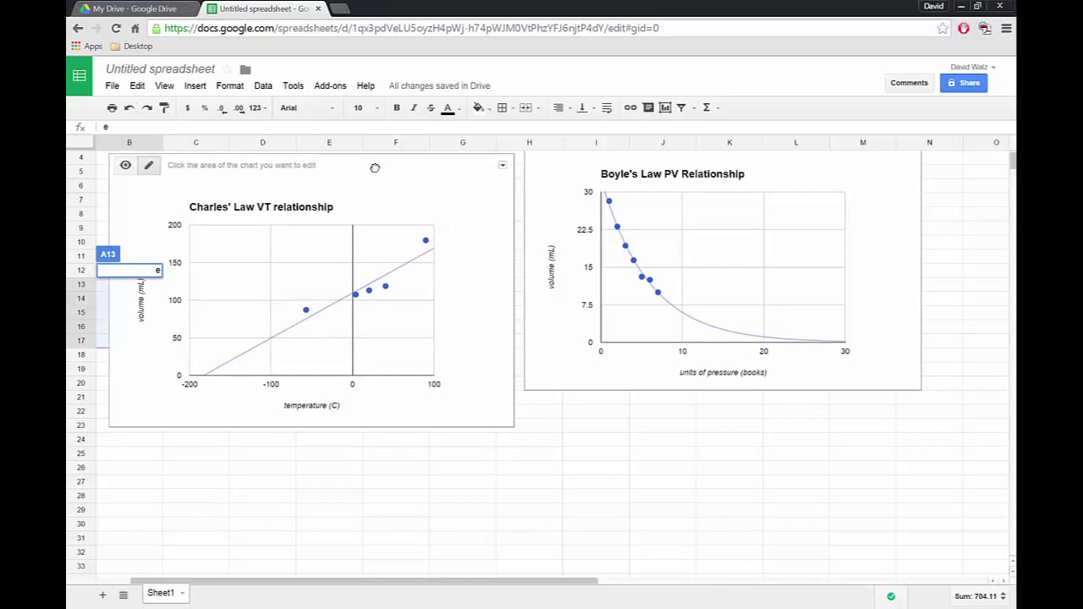
{"action": "mouse_move", "coordinate": [374, 167]}
{"action": "left_mouse_down"}
{"action": "mouse_move", "coordinate": [414, 189]}
{"action": "mouse_move", "coordinate": [430, 259]}
{"action": "mouse_move", "coordinate": [358, 160]}
{"action": "mouse_move", "coordinate": [378, 164]}
{"action": "left_mouse_up"}
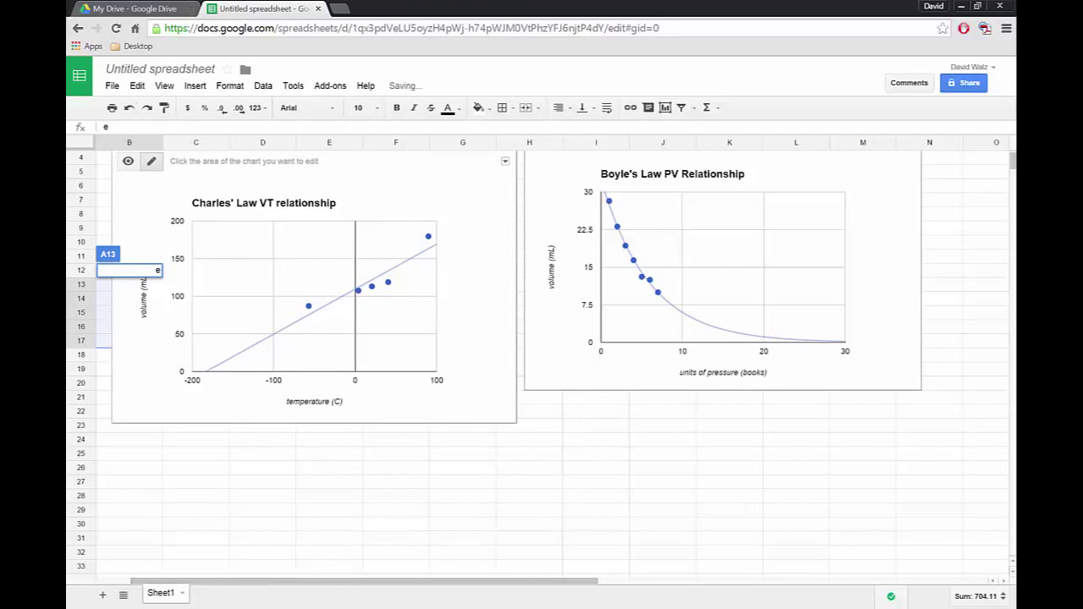